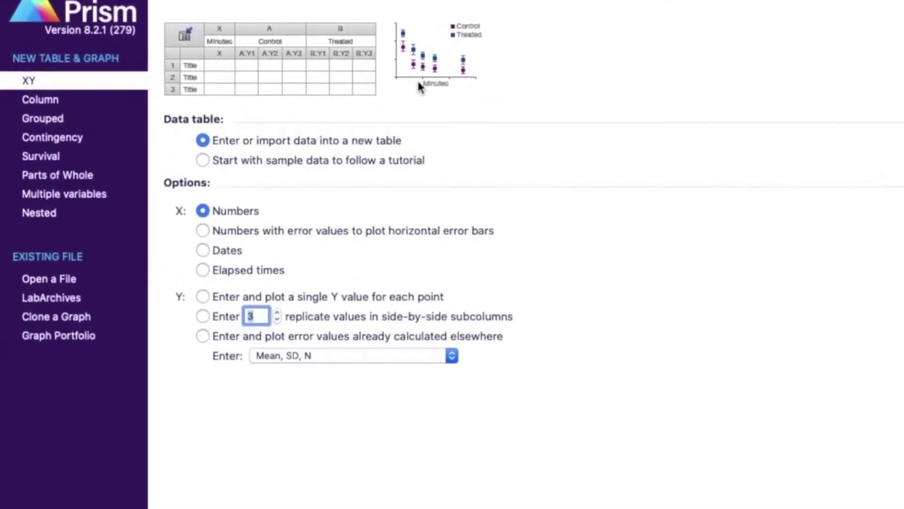
Step: Choose to start the XY table with sample data from a tutorial data set
click(194, 154)
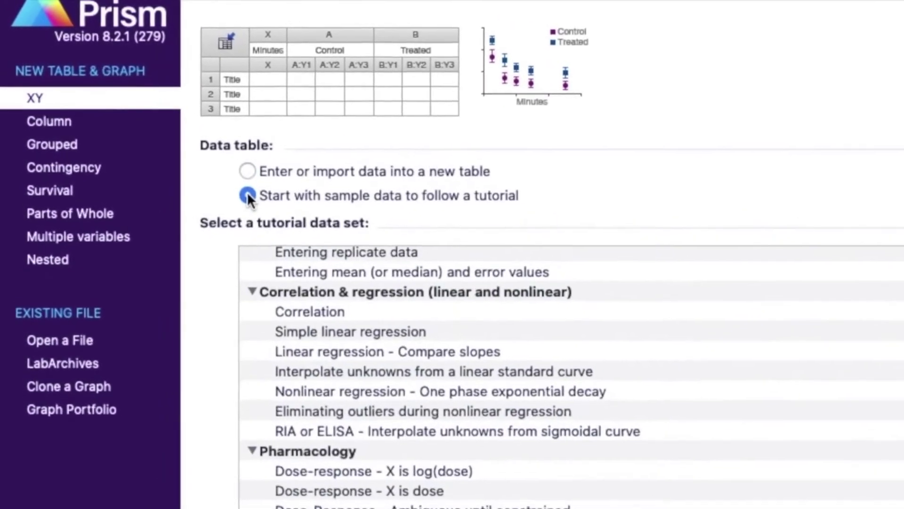
scroll(648, 450, up, 1)
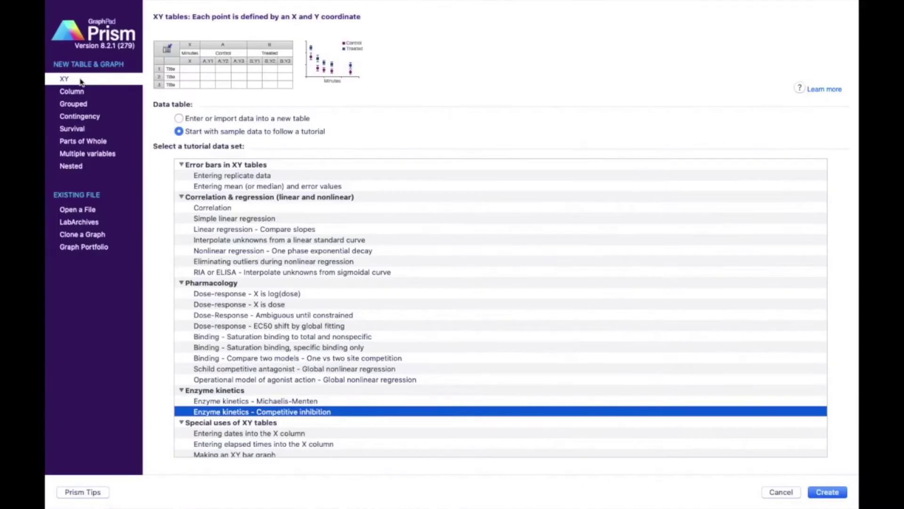
Step: Review the correlation and regression sample data sets, from correlation and simple linear regression through RIA or ELISA interpolation
click(221, 209)
click(232, 220)
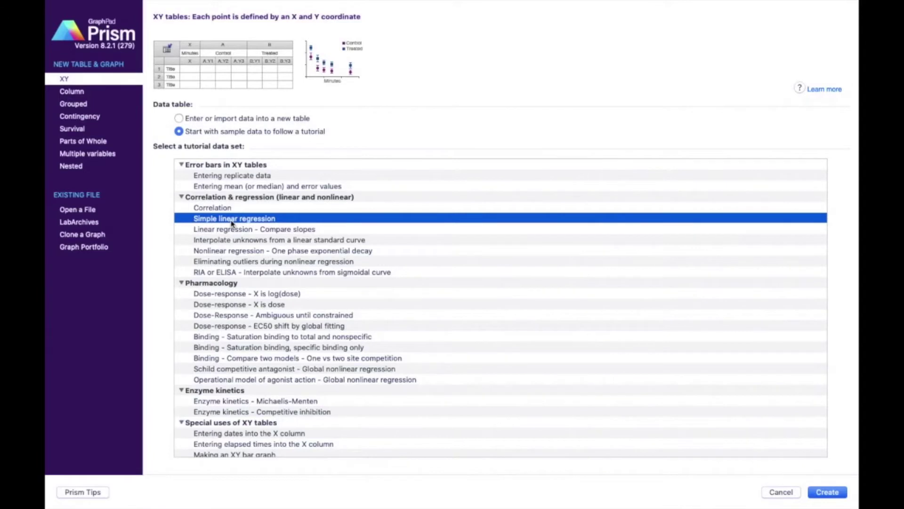
click(235, 230)
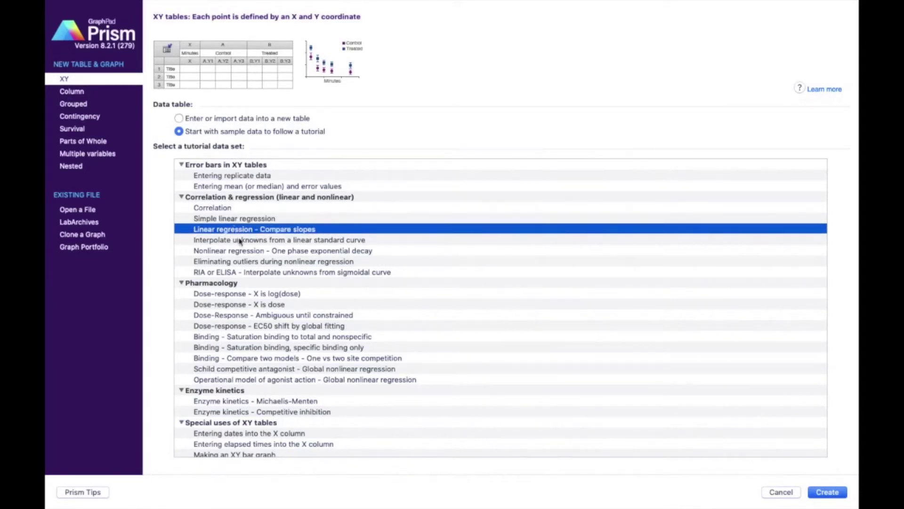
click(240, 241)
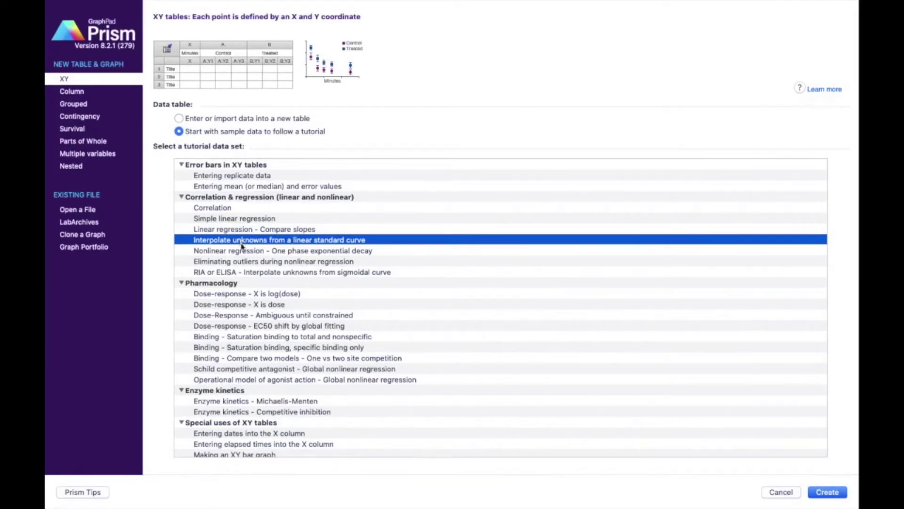
click(244, 249)
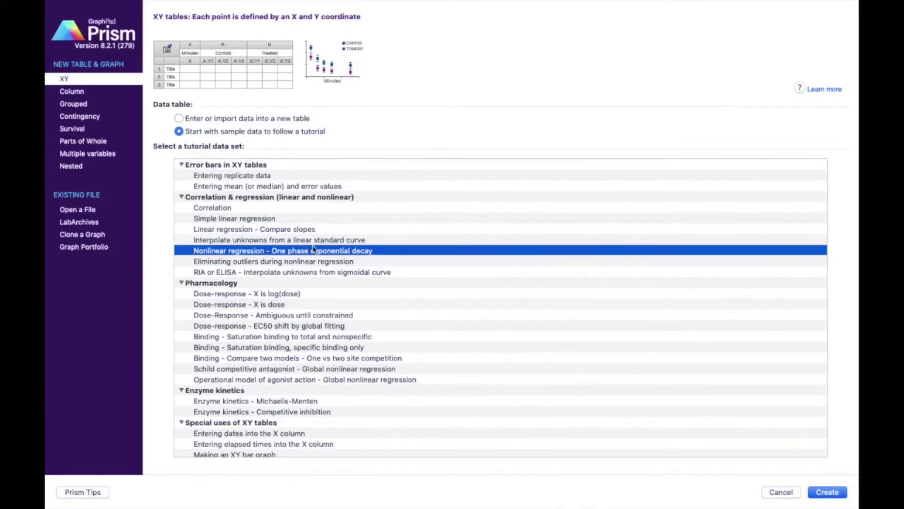
click(268, 262)
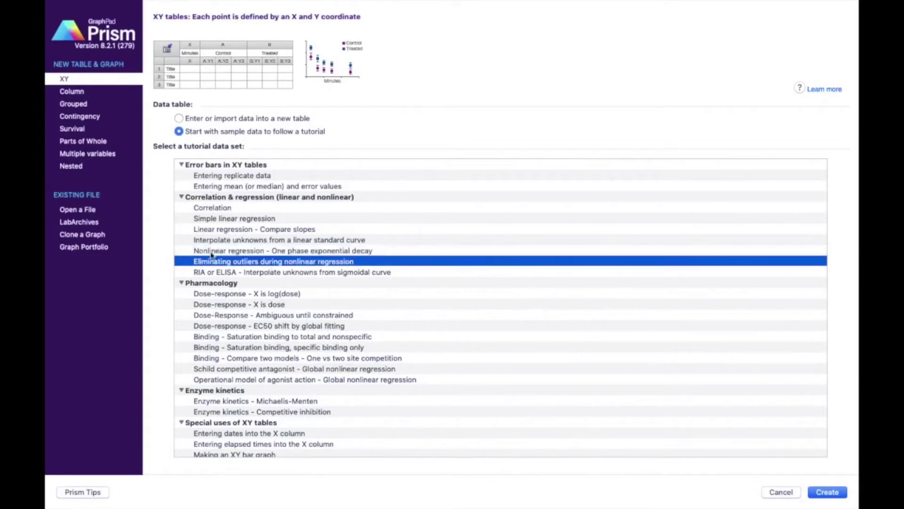
click(267, 273)
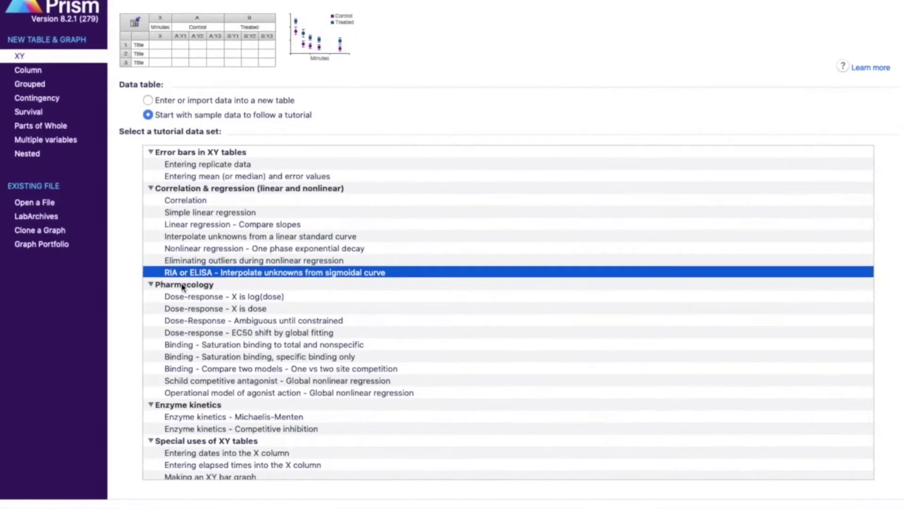
Step: Review the pharmacology sample data sets, including dose-response, saturation binding, Schild competitive antagonist and operational model of agonist action
click(194, 295)
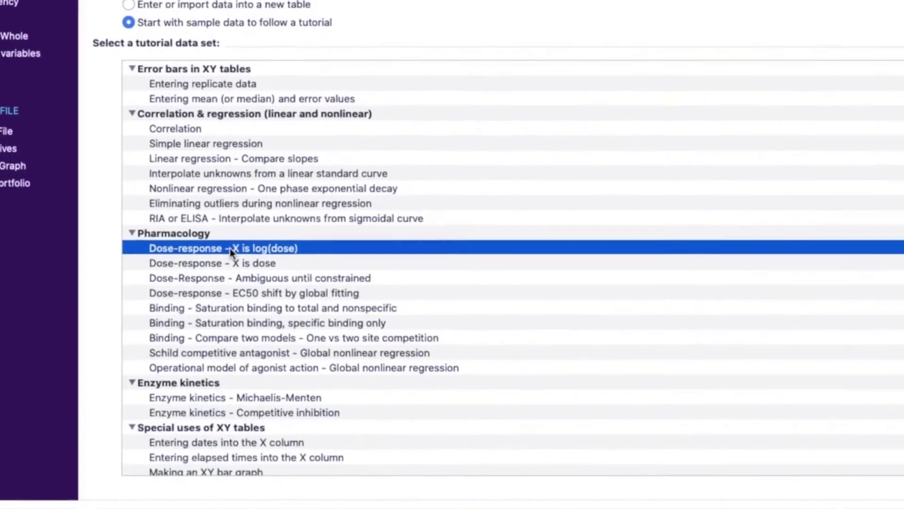
click(233, 257)
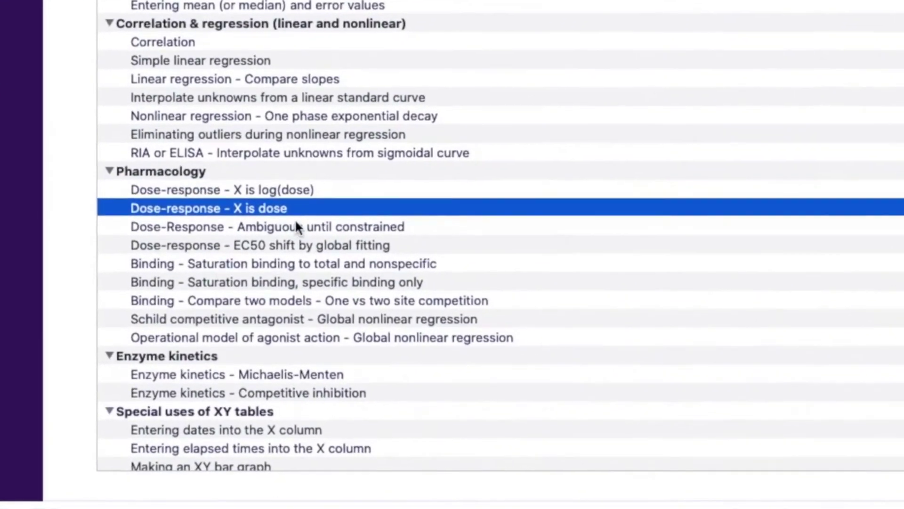
click(292, 181)
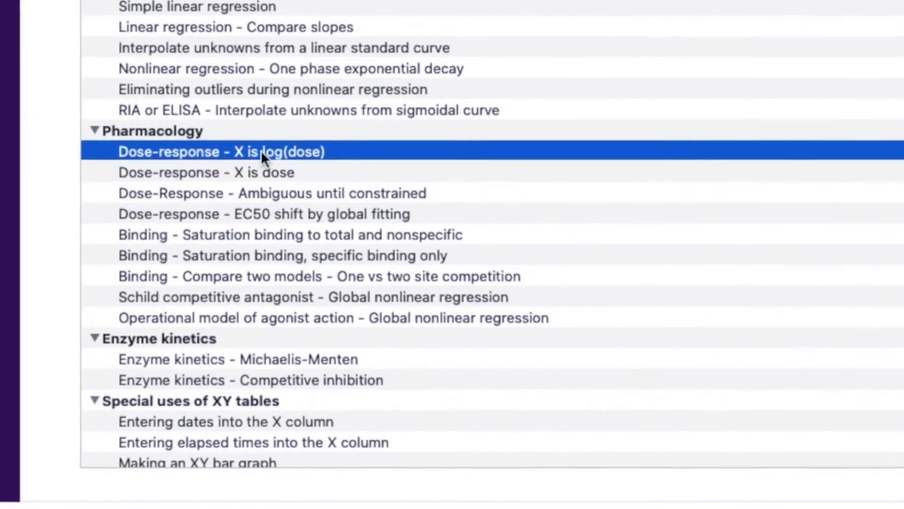
click(300, 165)
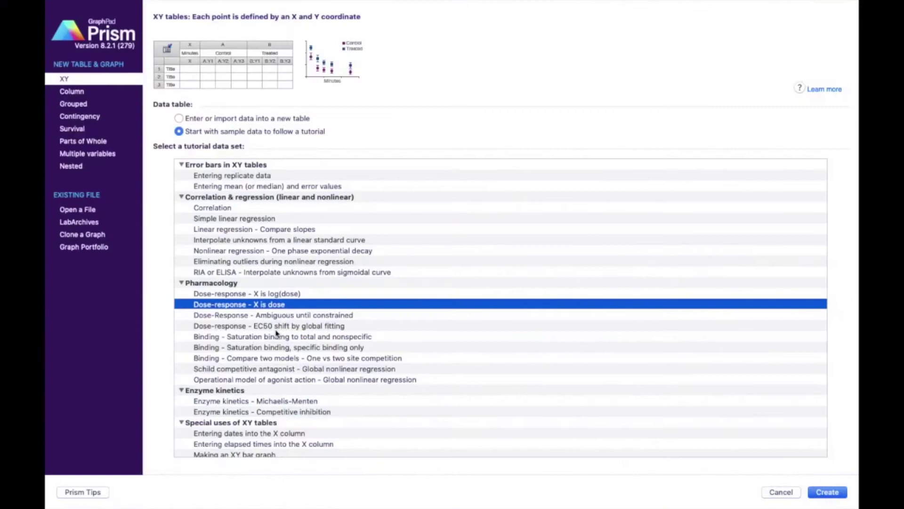
click(276, 330)
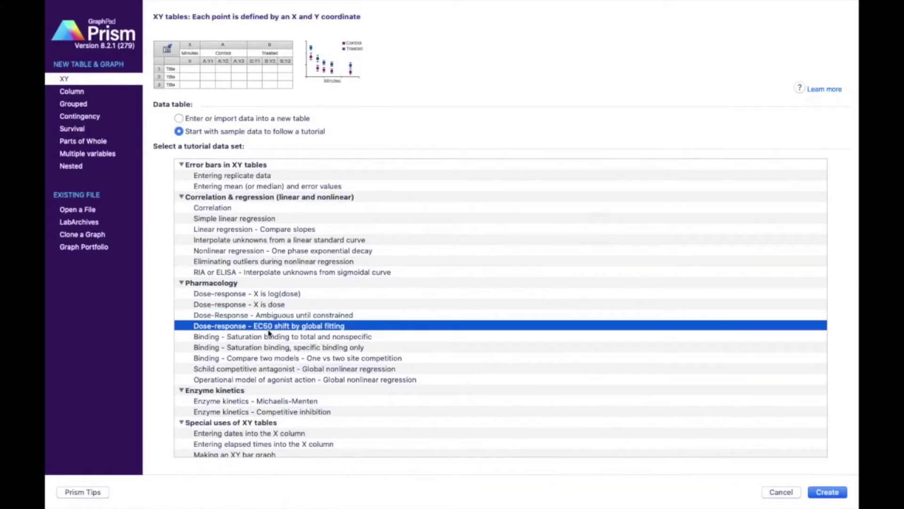
click(214, 337)
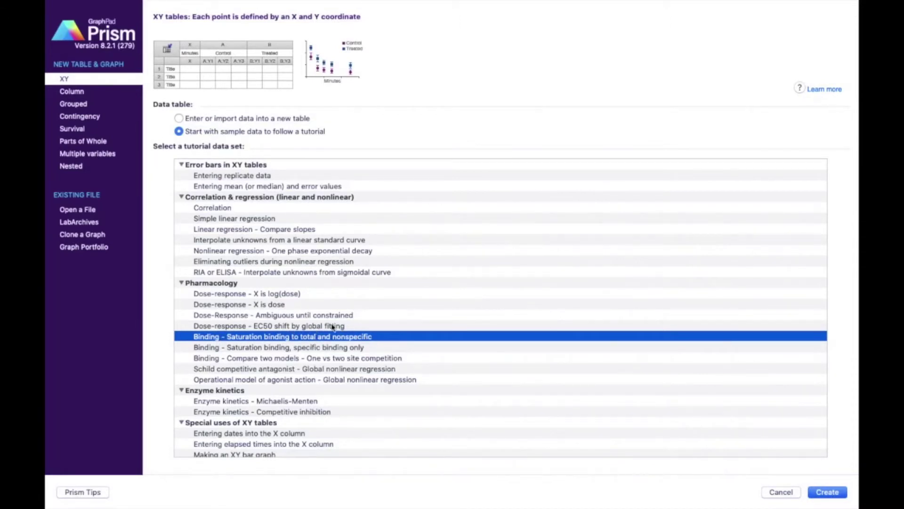
click(315, 369)
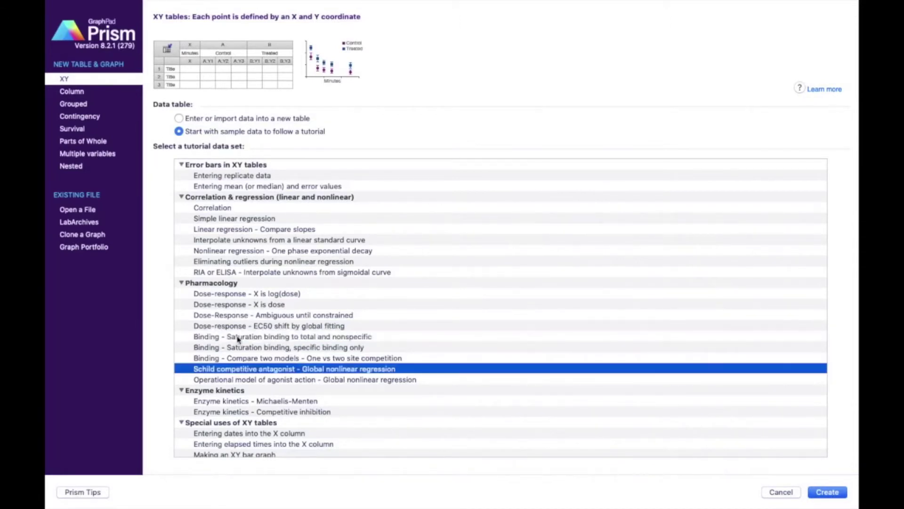
click(278, 381)
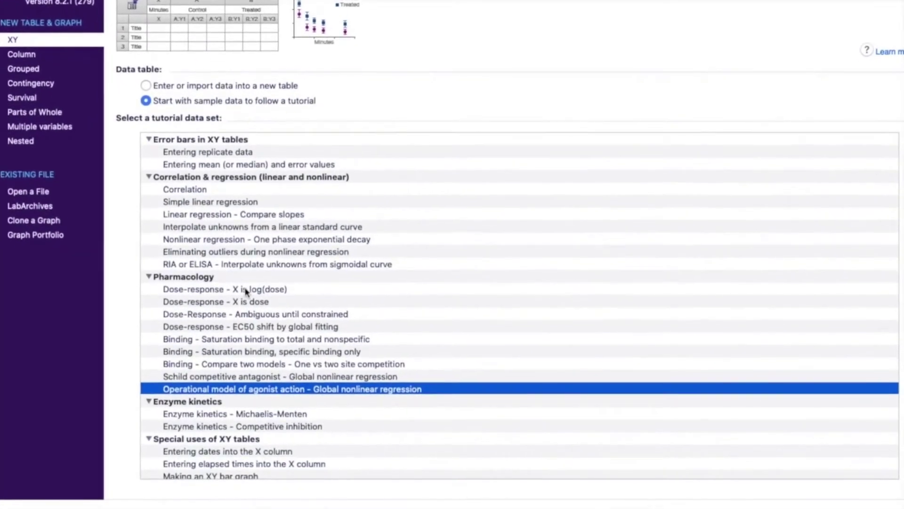
Step: Review the enzyme kinetics sample data sets for Michaelis-Menten and competitive inhibition
scroll(379, 449, down, 2)
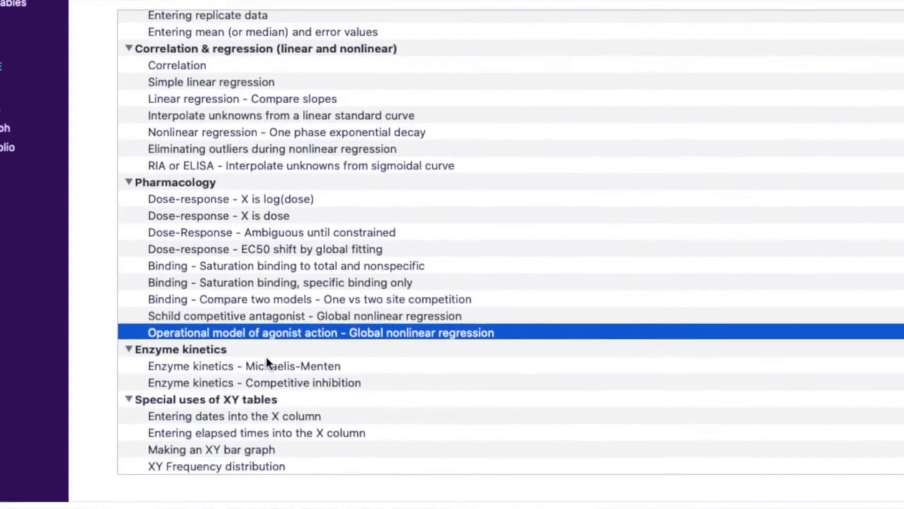
click(214, 366)
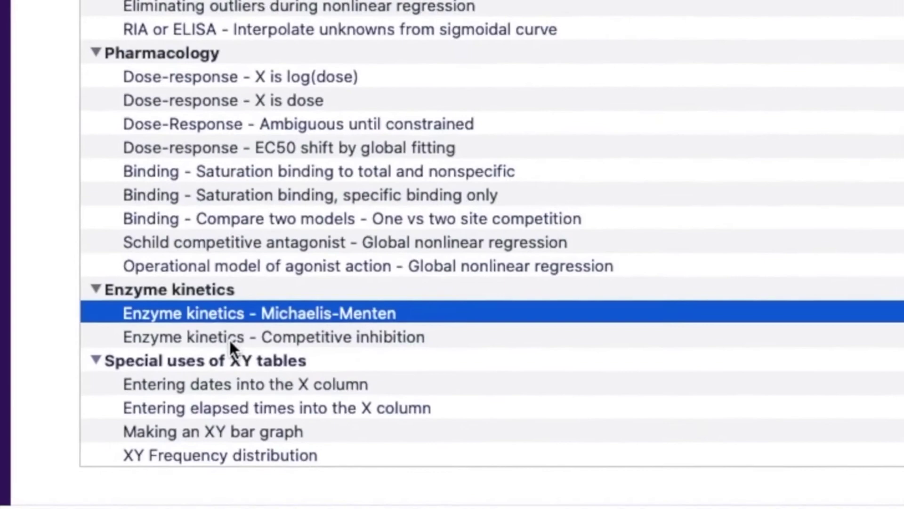
click(226, 360)
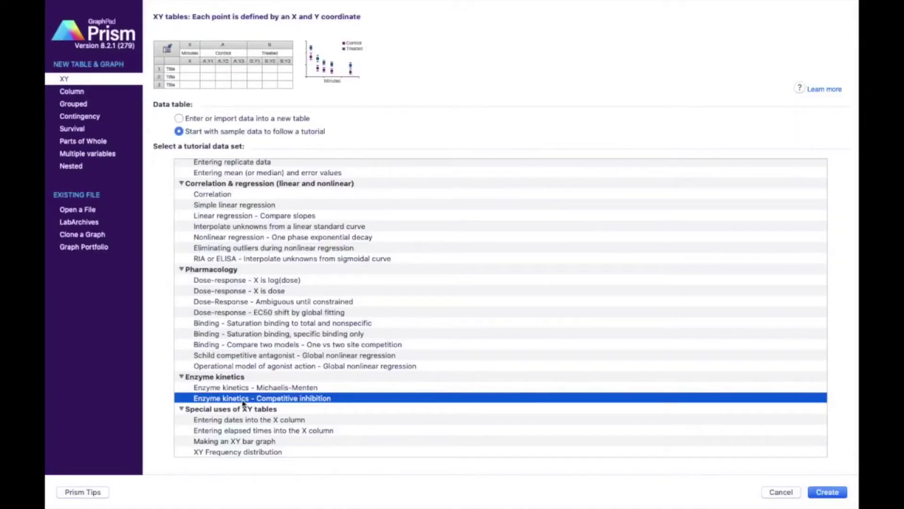
scroll(566, 331, up, 1)
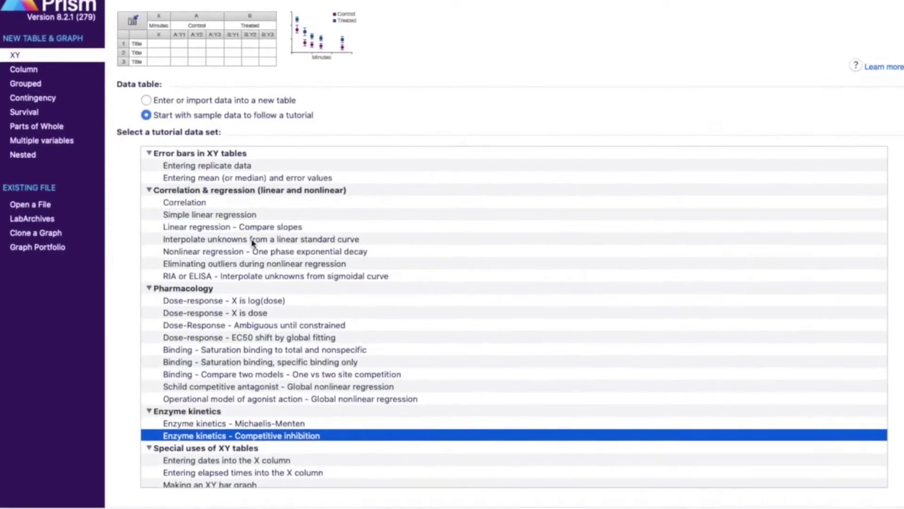
Step: Create the sample XY data table "Interpolate unknowns from a linear standard curve"
click(253, 241)
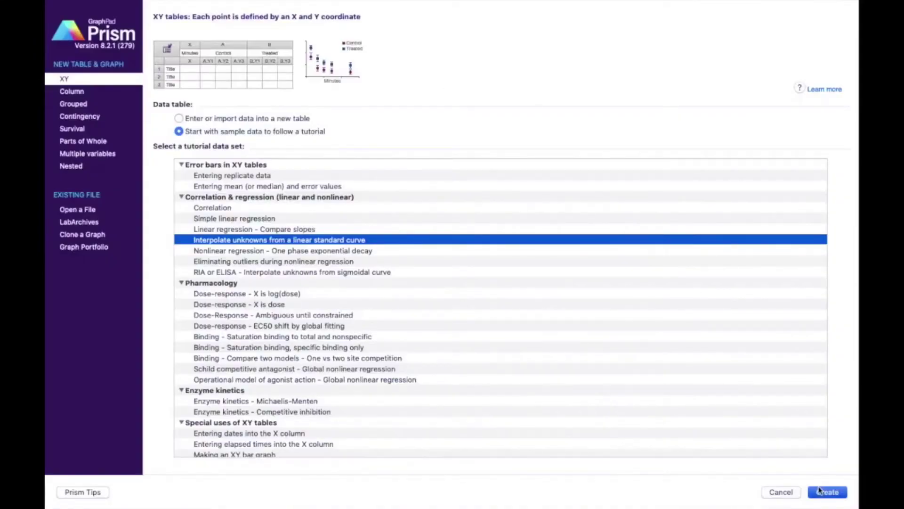
click(827, 492)
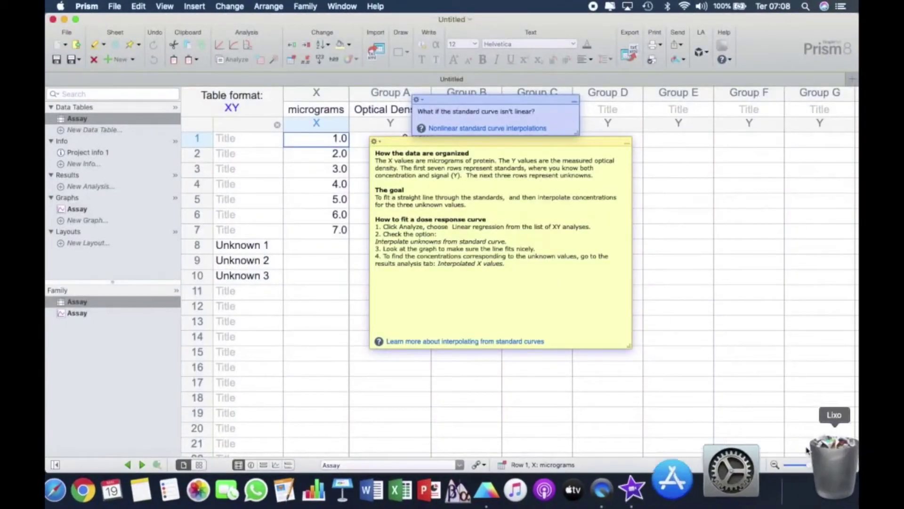
Step: Switch the project window to full screen and minimize both floating notes covering the data table
click(76, 20)
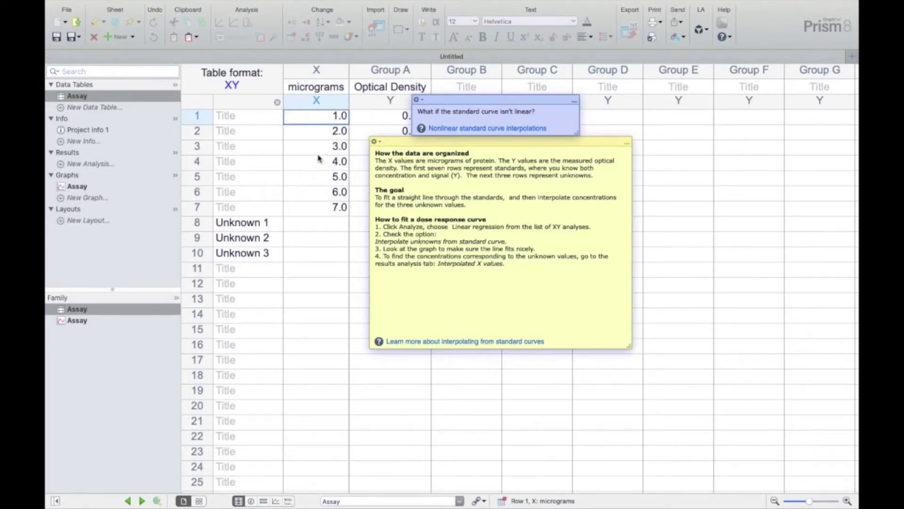
click(628, 146)
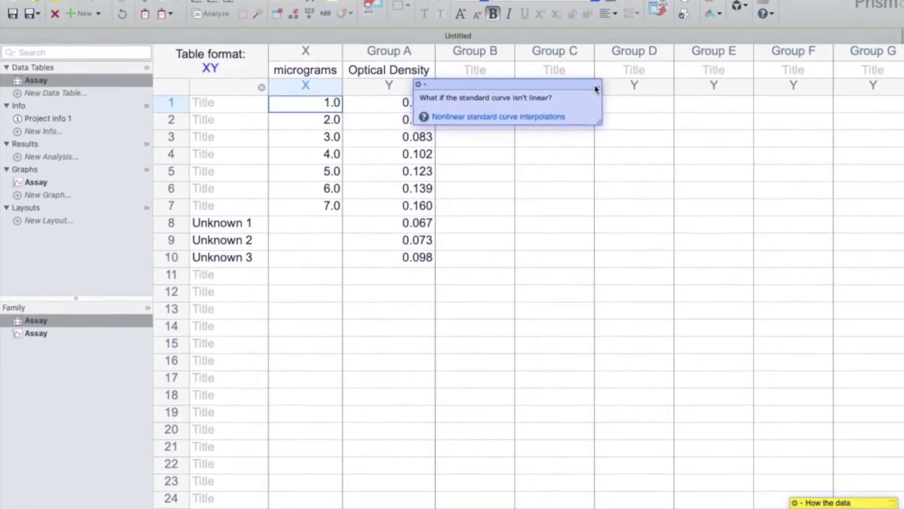
click(572, 102)
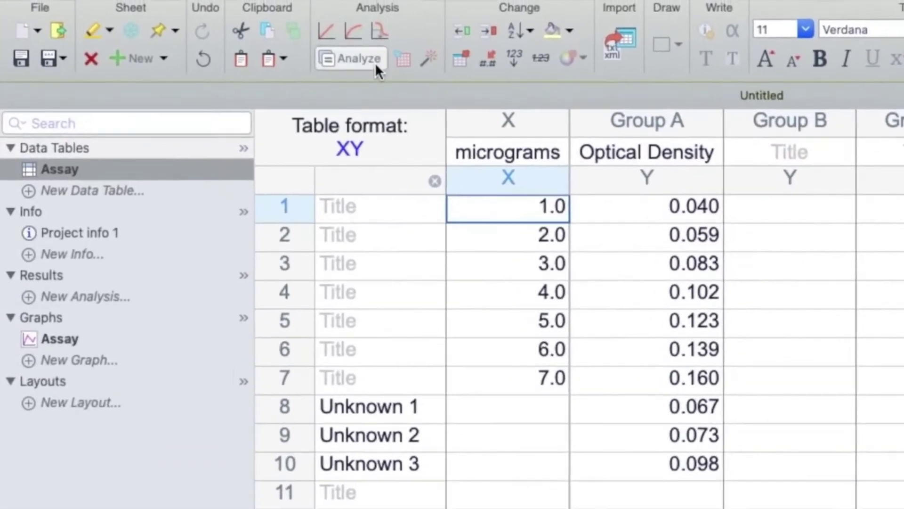
Step: Run the "Interpolate a standard curve" analysis on the Optical Density data using the Line model
click(376, 65)
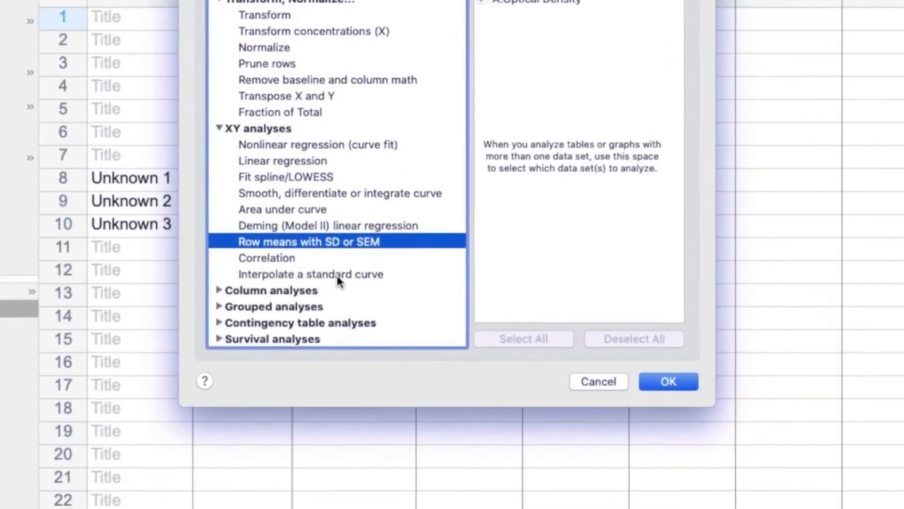
click(337, 277)
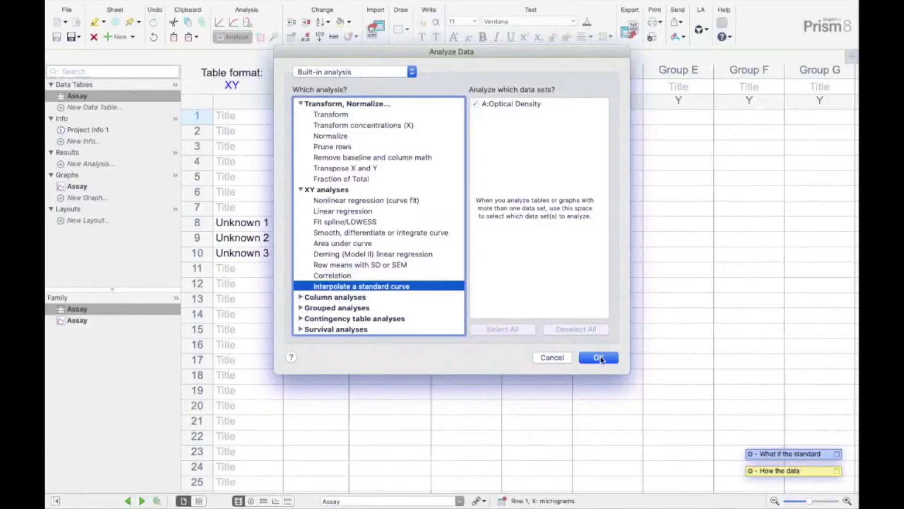
click(599, 358)
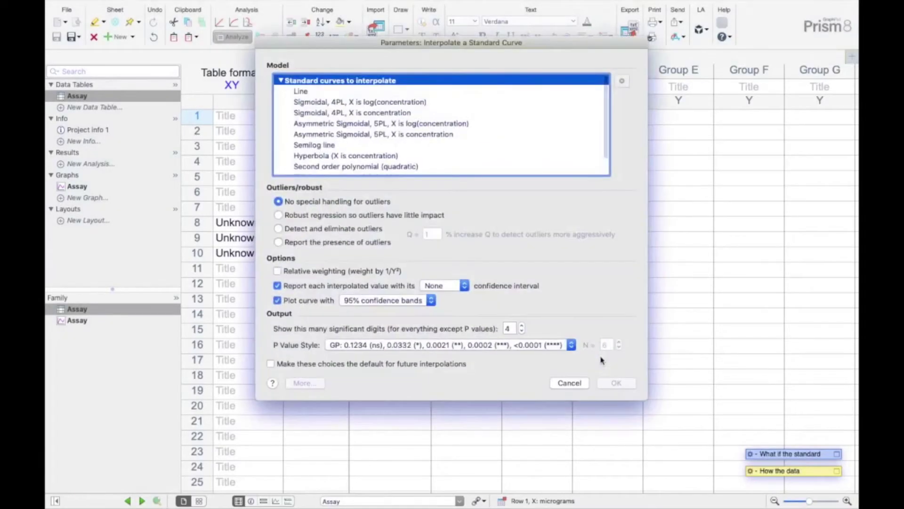
click(330, 92)
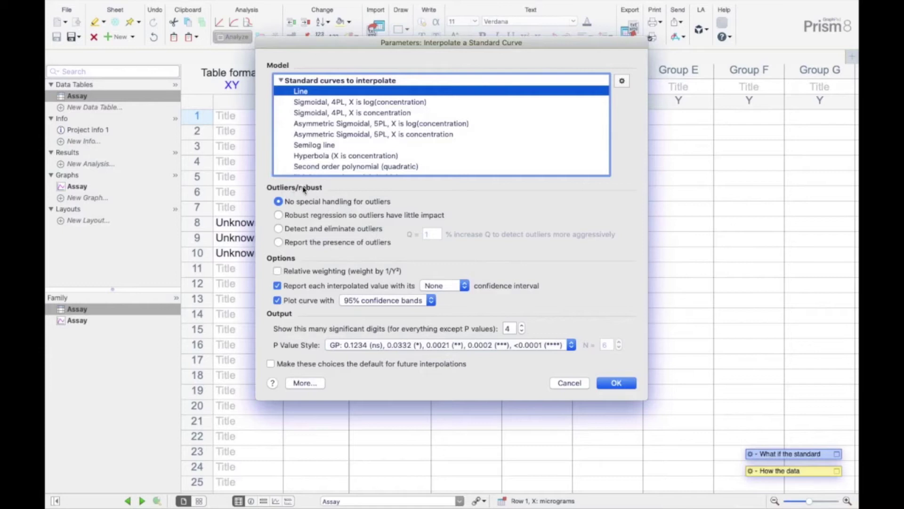
click(617, 383)
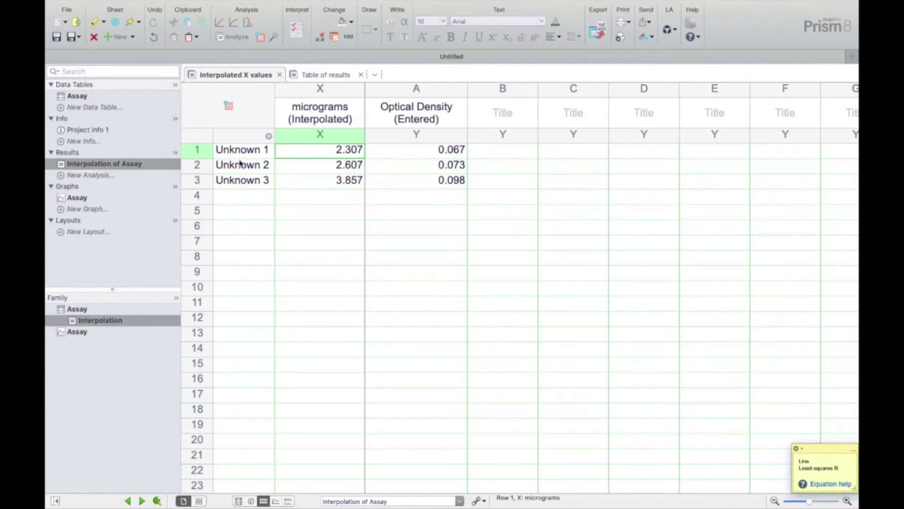
Step: Compare the Assay data table with the interpolated X values for the three unknowns
click(74, 96)
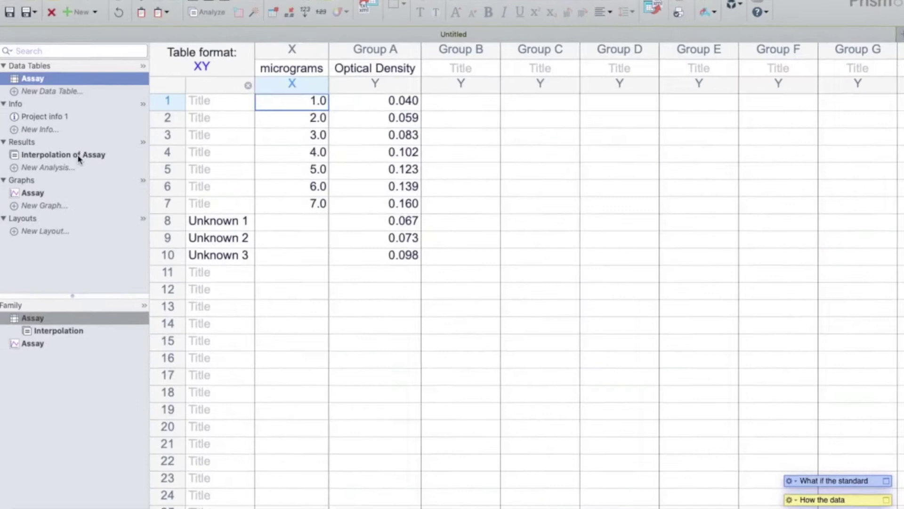
click(90, 163)
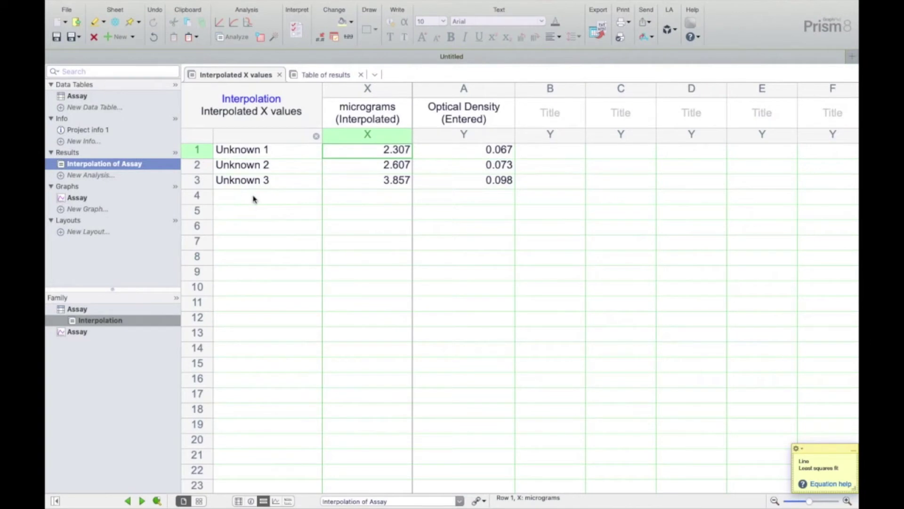
Step: Display the Assay graph as an XY plot of points with error bars and examine the fitted standard curve
click(77, 198)
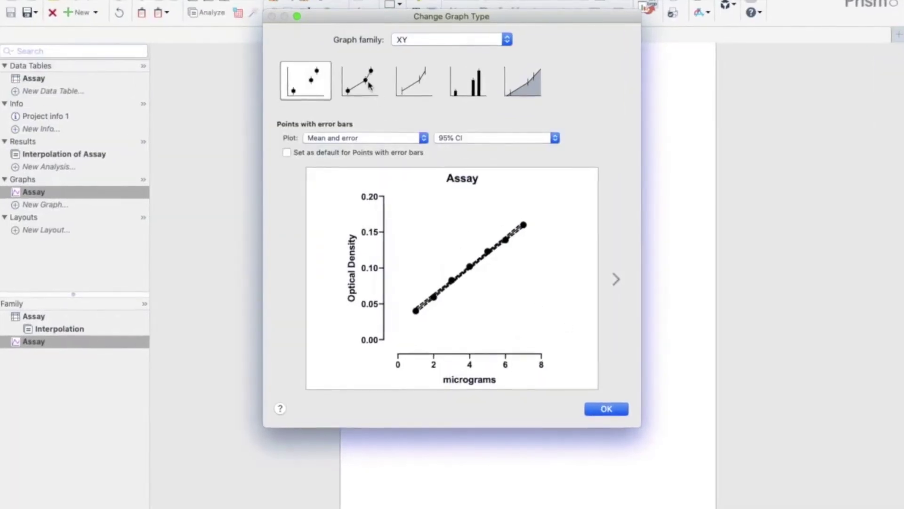
click(370, 99)
click(307, 84)
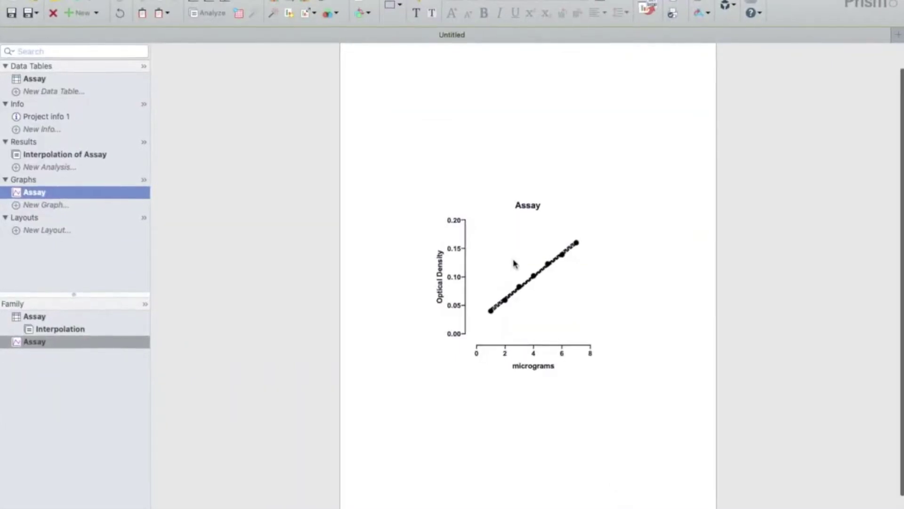
scroll(514, 263, up, 3)
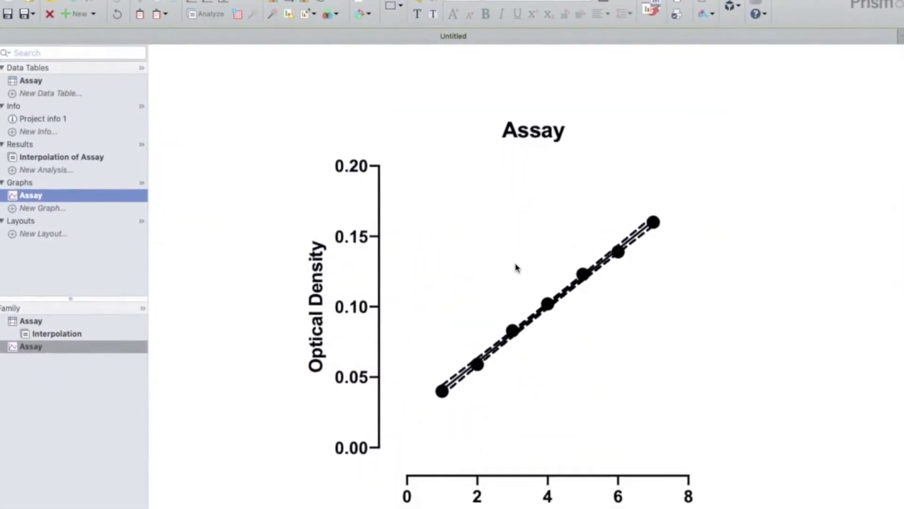
Step: Examine the full Assay graph and the interpolated micrograms column in the Interpolation of Assay results
scroll(518, 271, down, 3)
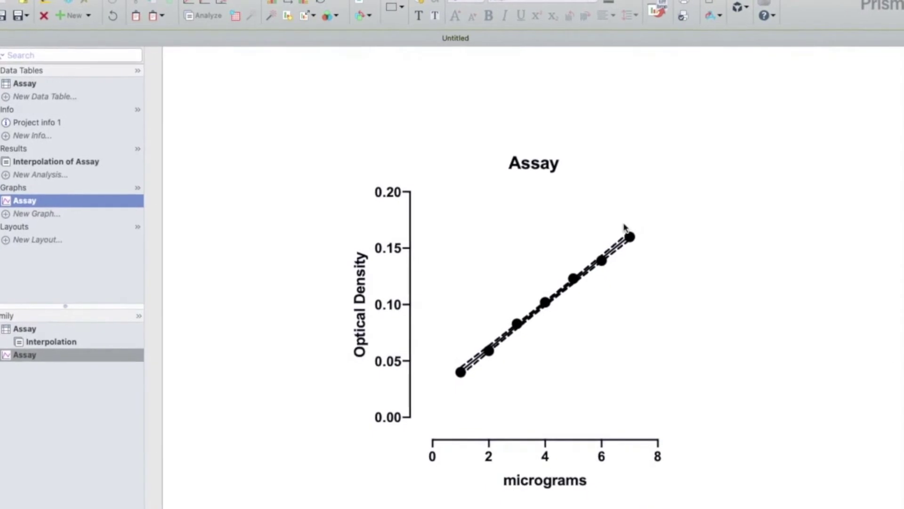
click(71, 164)
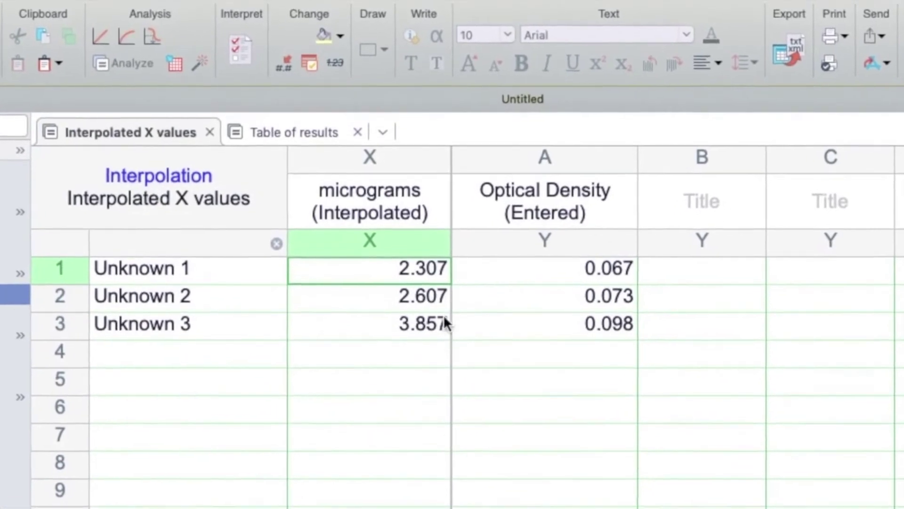
click(365, 164)
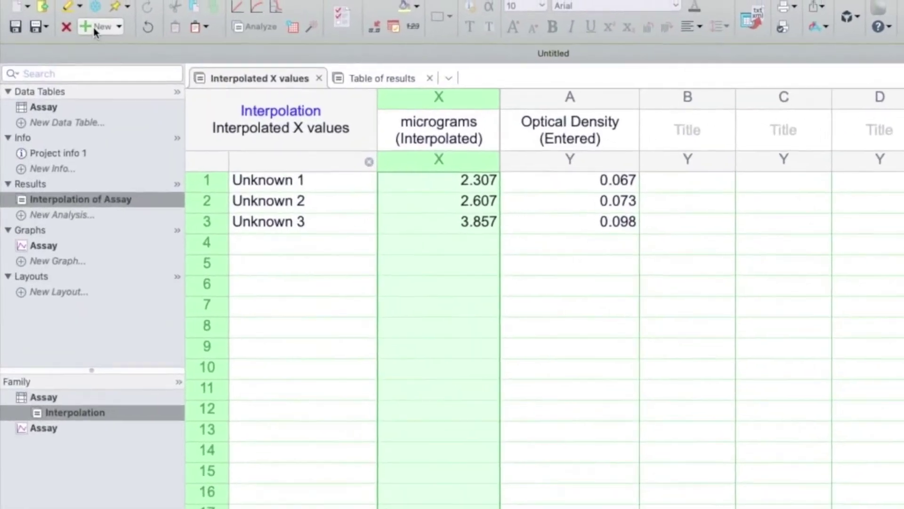
Step: Create a new XY data table with graph from the "Dose-response - X is log(dose)" tutorial sample data
click(120, 37)
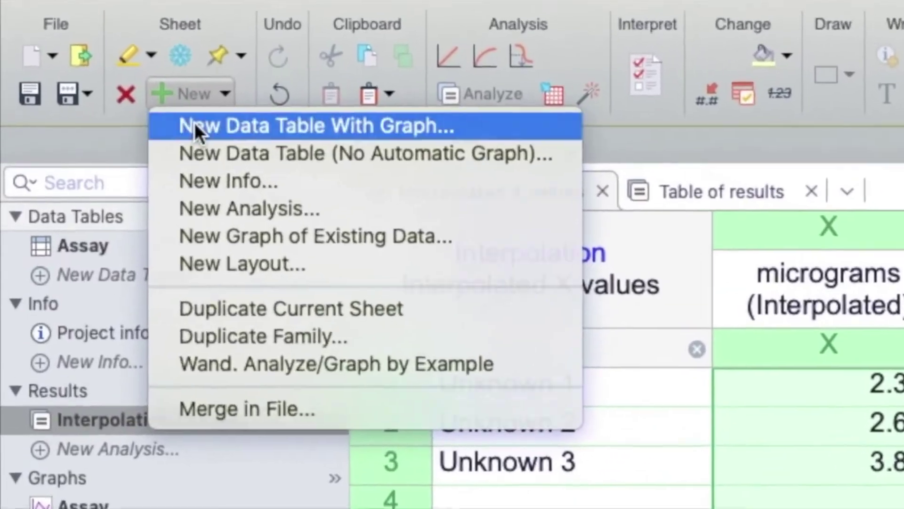
click(158, 94)
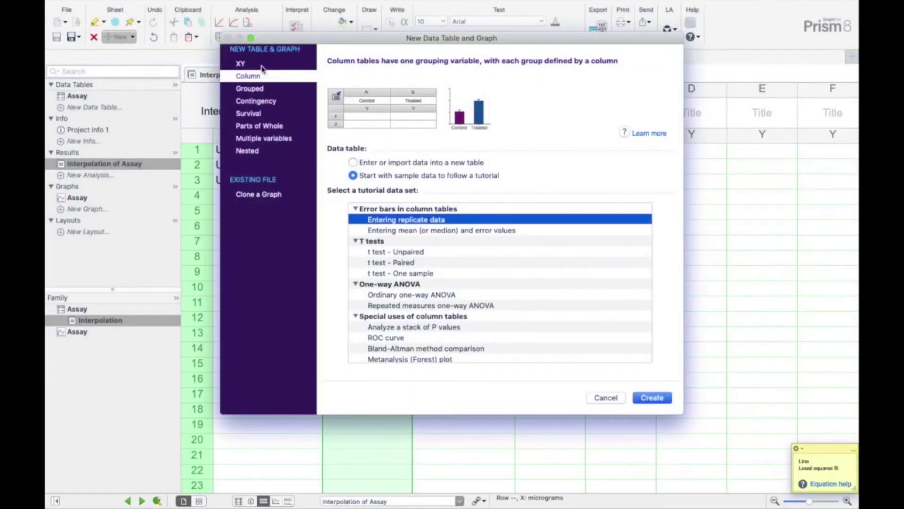
click(260, 66)
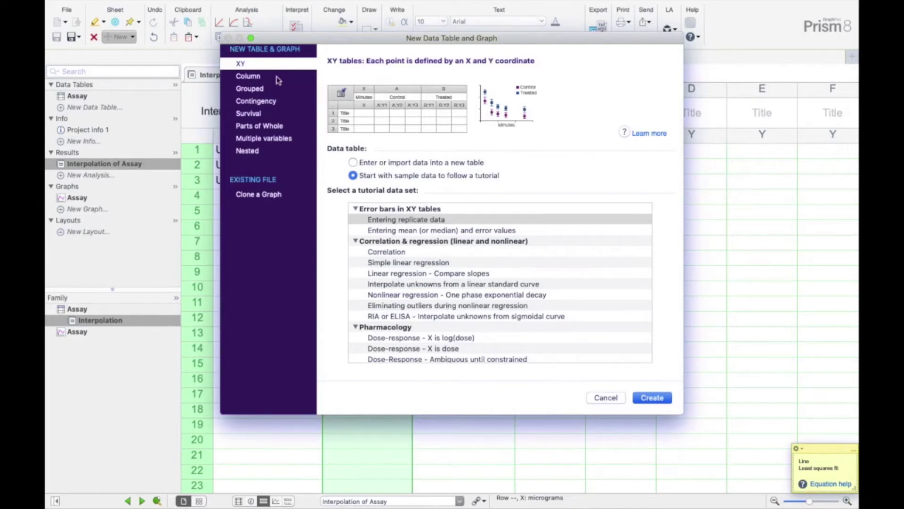
scroll(501, 324, down, 5)
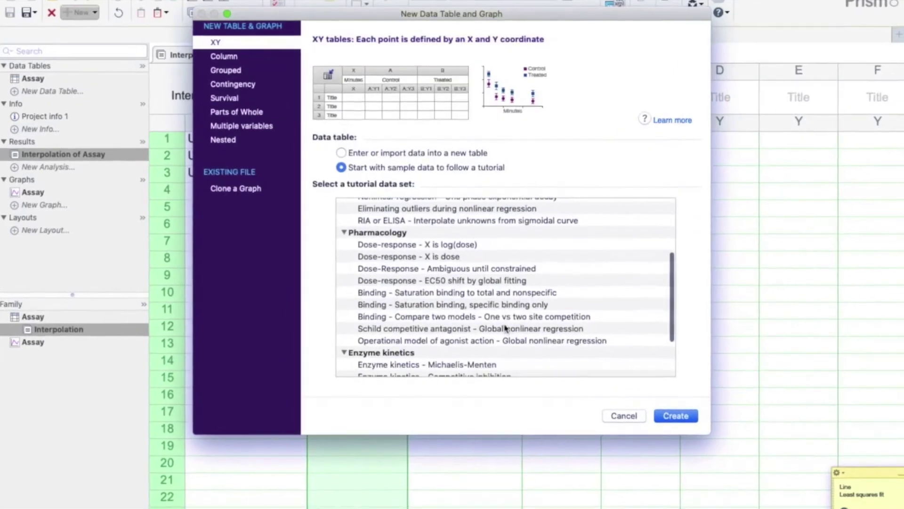
click(370, 248)
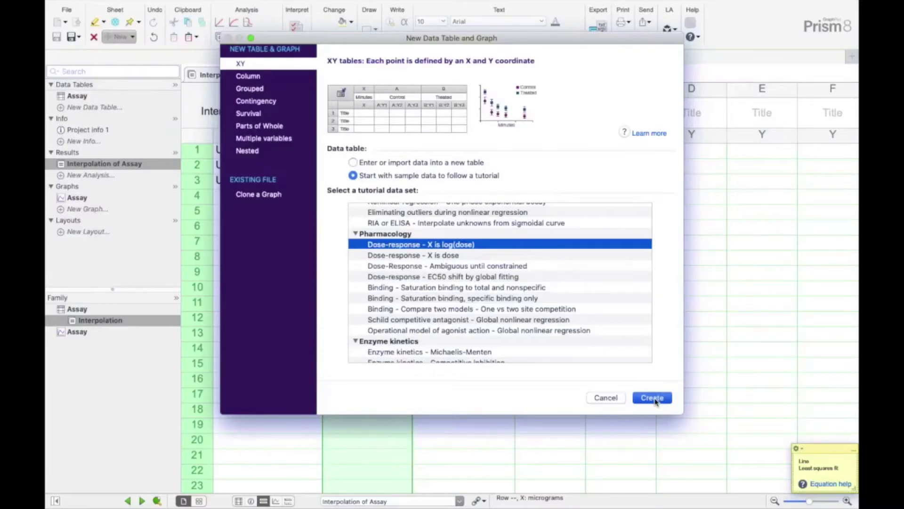
click(652, 398)
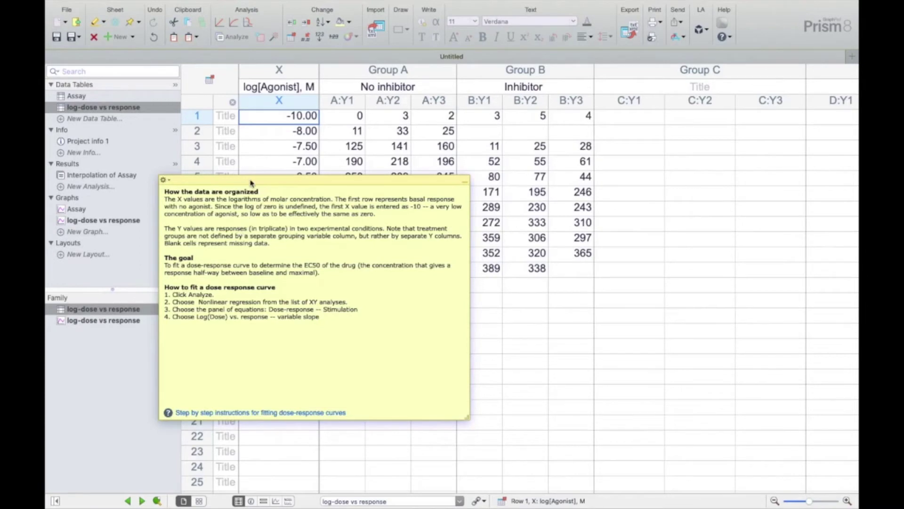
Step: Examine the log[Agonist], No inhibitor and Inhibitor columns, moving the floating note off the data and minimizing it
drag(250, 183, 657, 206)
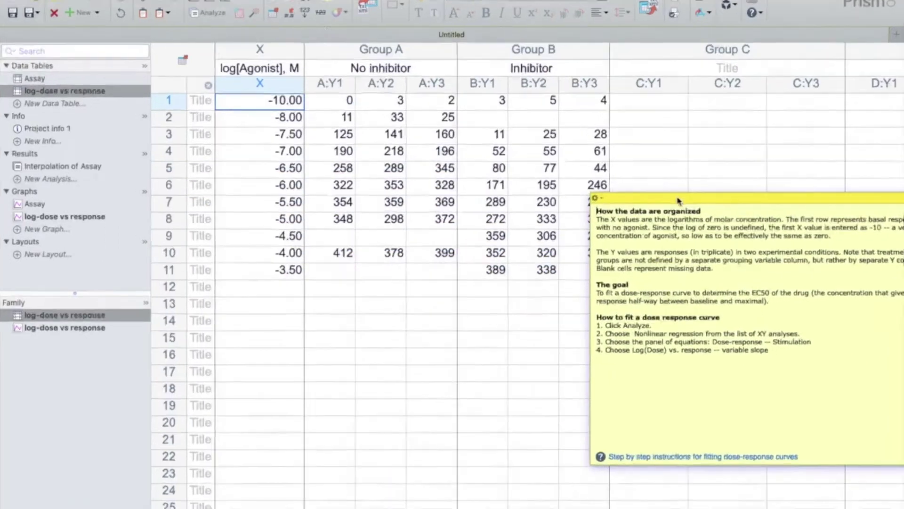
click(259, 50)
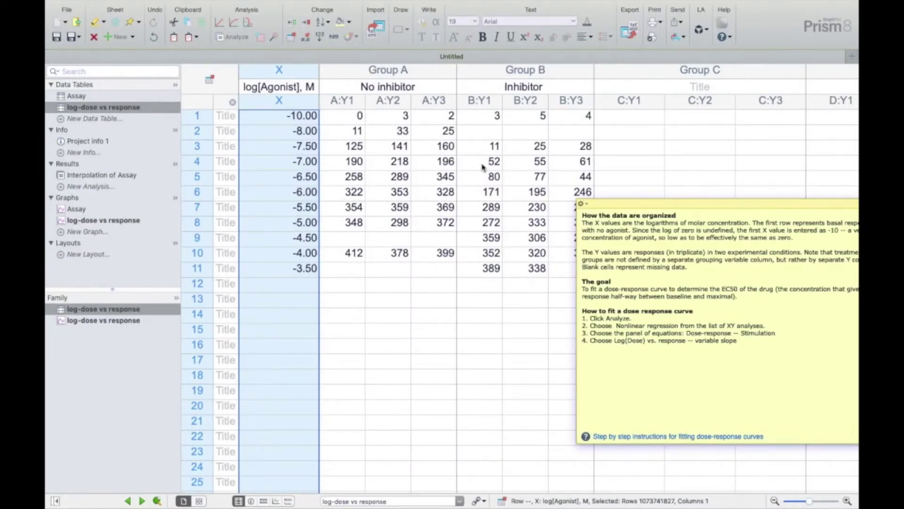
click(403, 70)
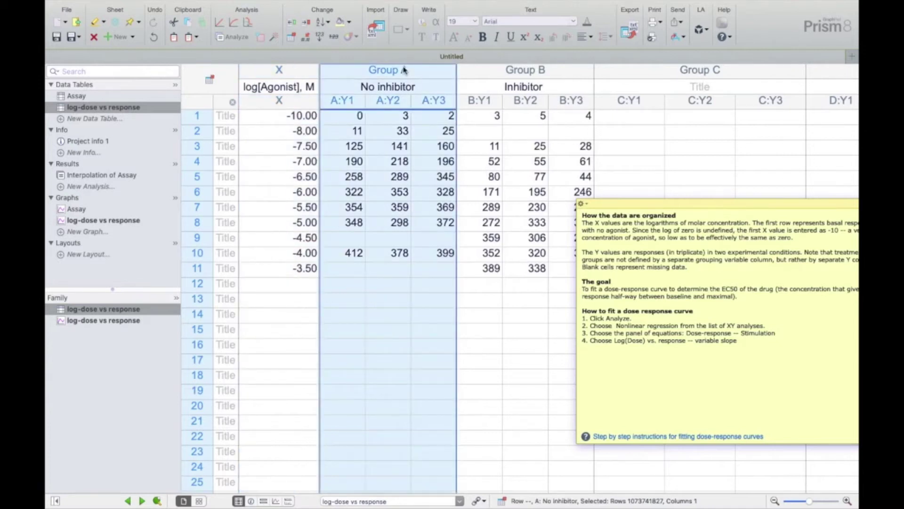
click(526, 73)
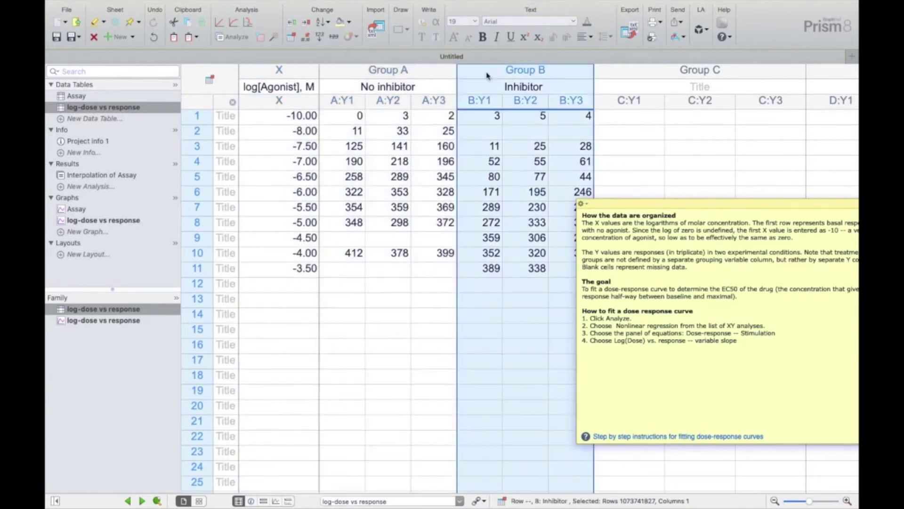
click(392, 72)
drag(664, 204, 431, 246)
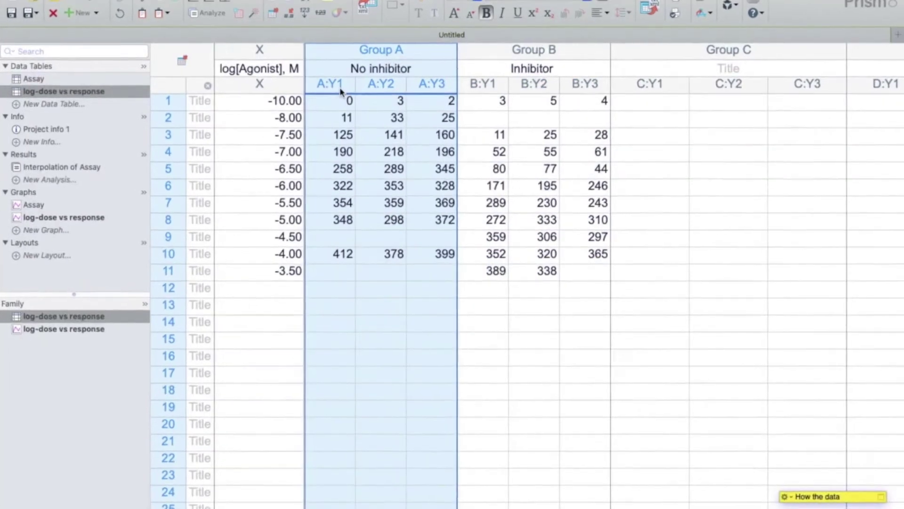
Step: Examine the individual replicate columns Y1 to Y3 of the No inhibitor and Inhibitor groups
click(342, 100)
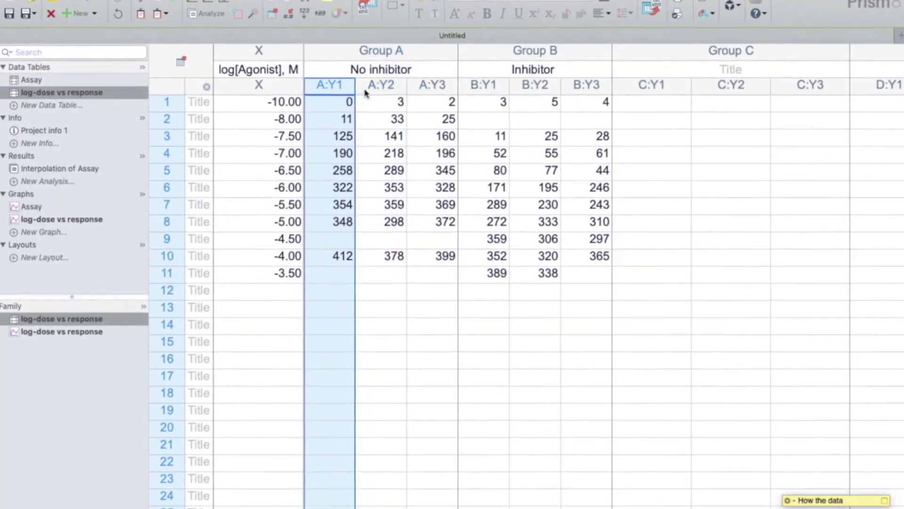
click(381, 105)
click(433, 86)
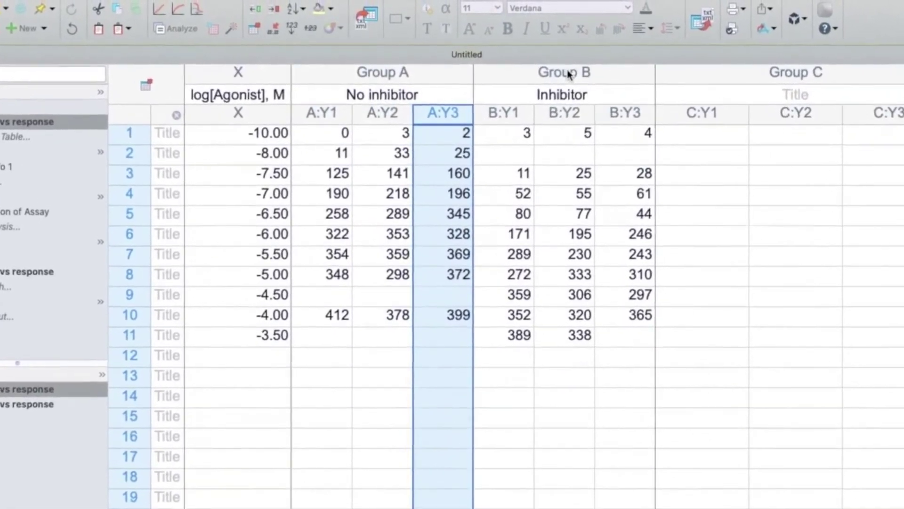
click(553, 63)
click(508, 117)
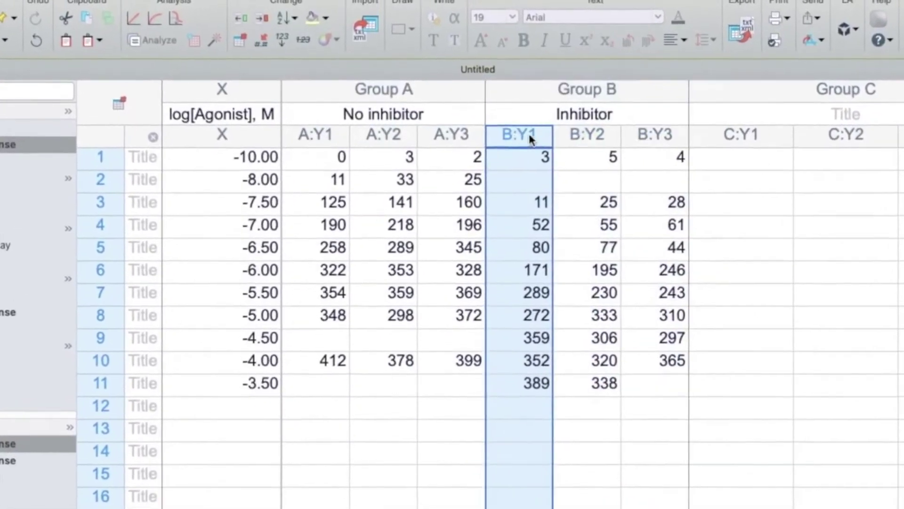
click(552, 118)
click(662, 142)
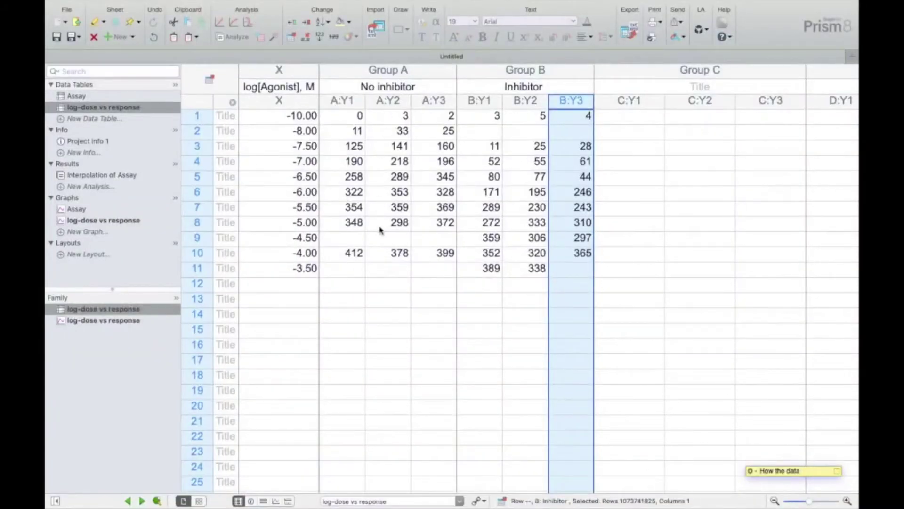
click(420, 314)
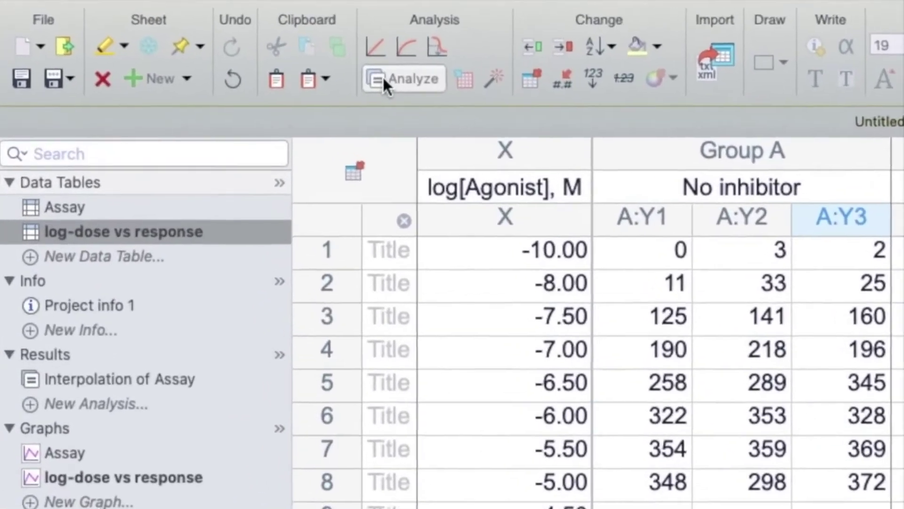
Step: Run a nonlinear regression on both data sets with the Dose-response - Stimulation equation "log(agonist) vs. response (three parameters)"
click(250, 33)
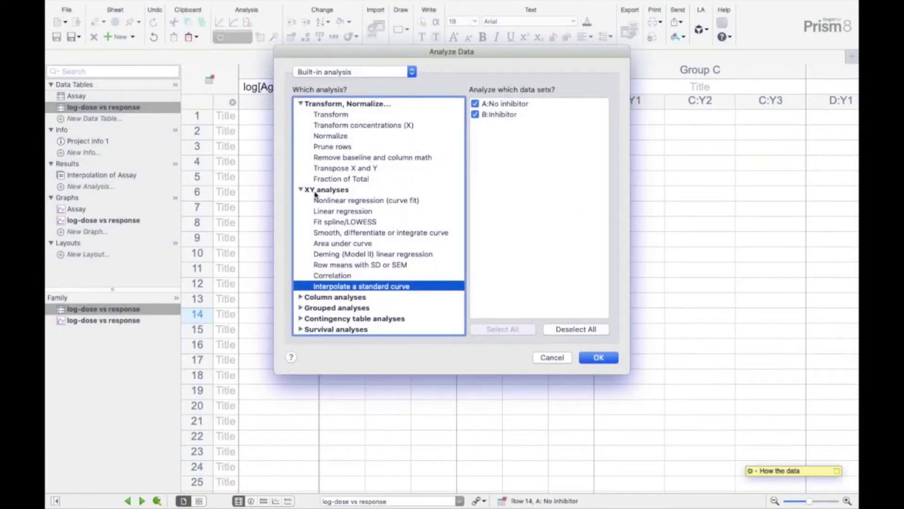
click(337, 200)
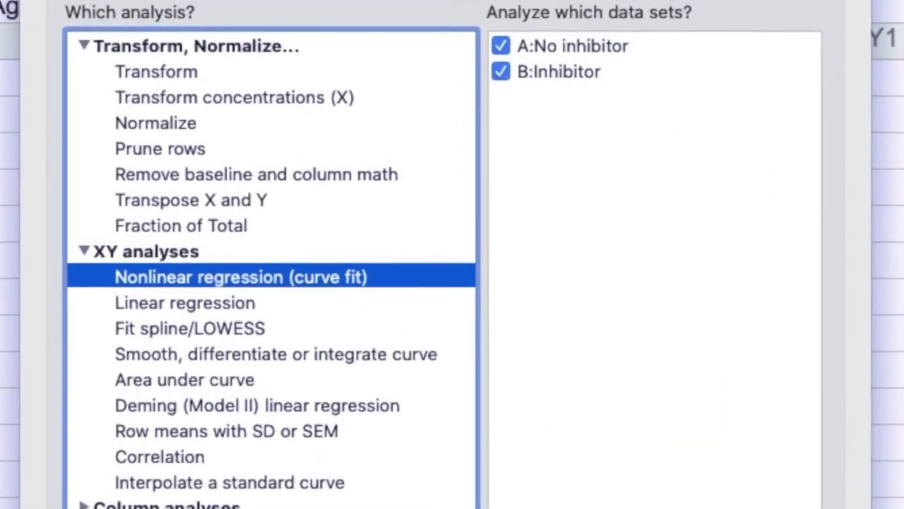
click(690, 485)
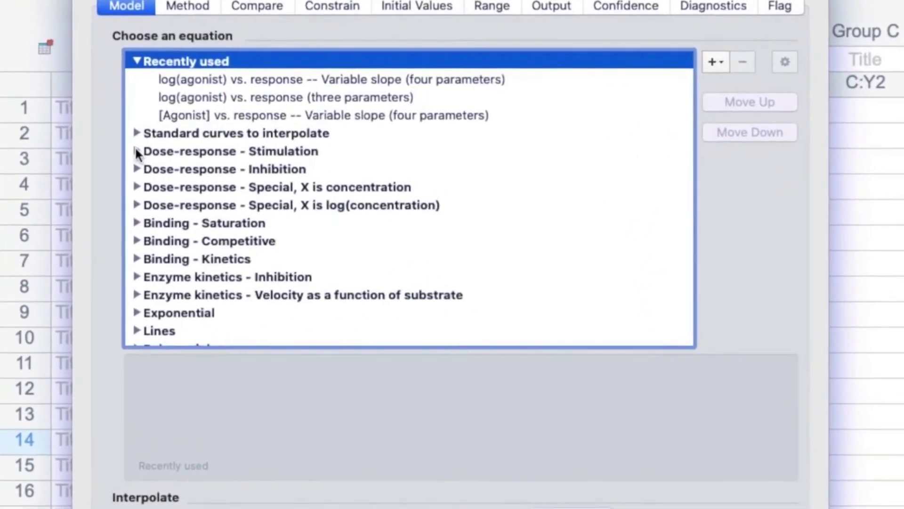
click(158, 146)
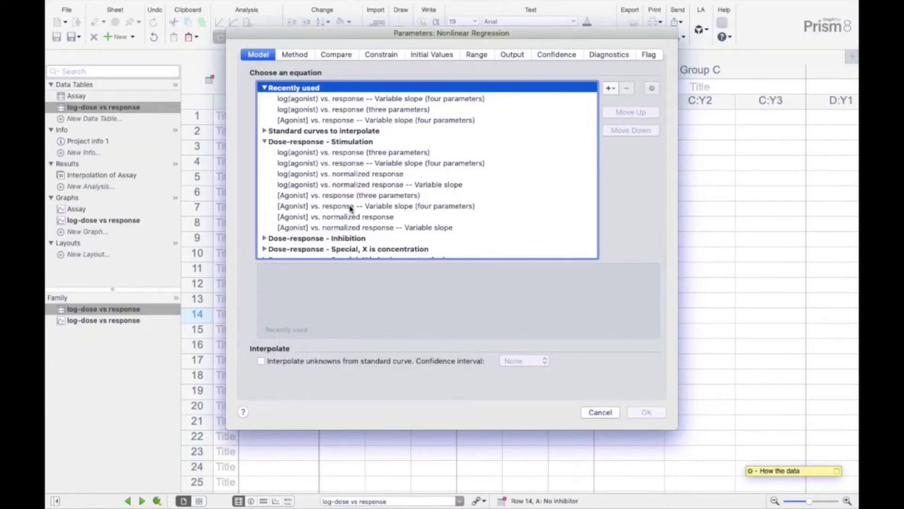
click(347, 153)
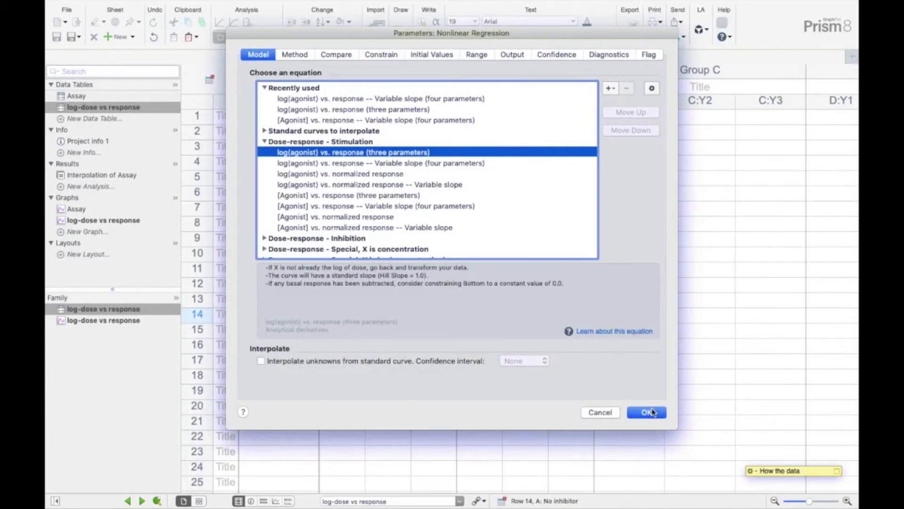
click(647, 412)
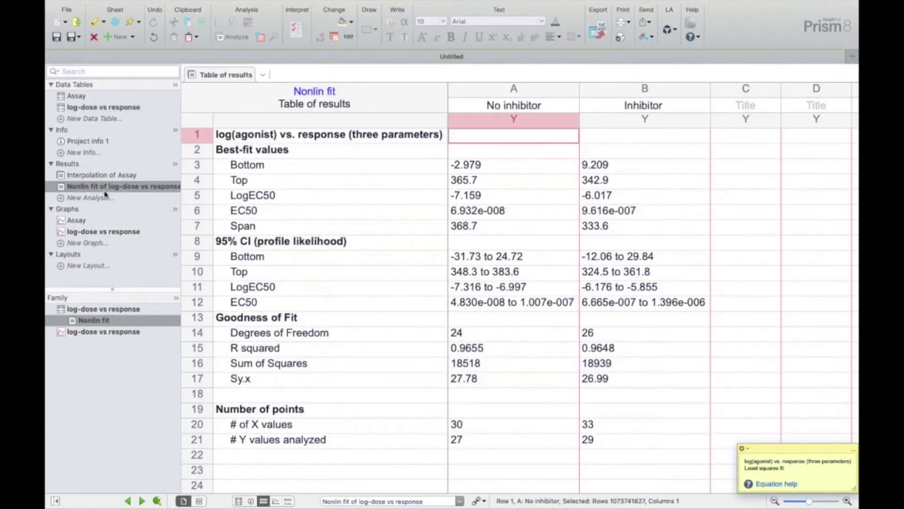
Step: Display the log-dose vs response graph, accepting the previewed XY graph type, and examine both fitted curves
mouse_move(107, 192)
double_click(126, 232)
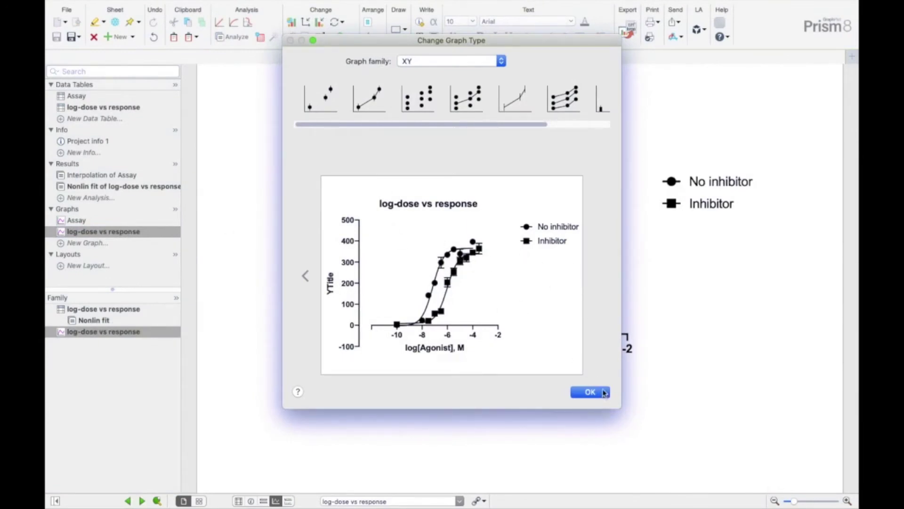
click(589, 392)
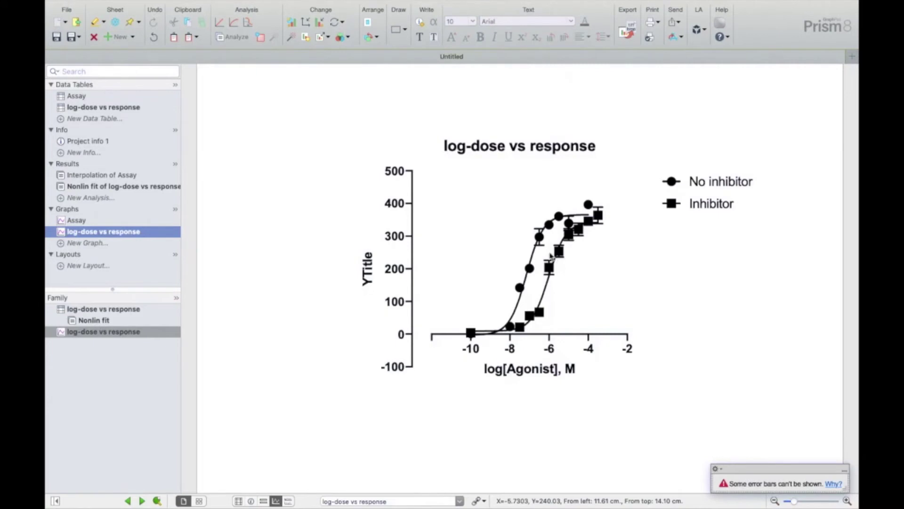
Step: Compare the EC50 values of the No inhibitor and Inhibitor groups in the nonlinear fit's table of results
click(114, 187)
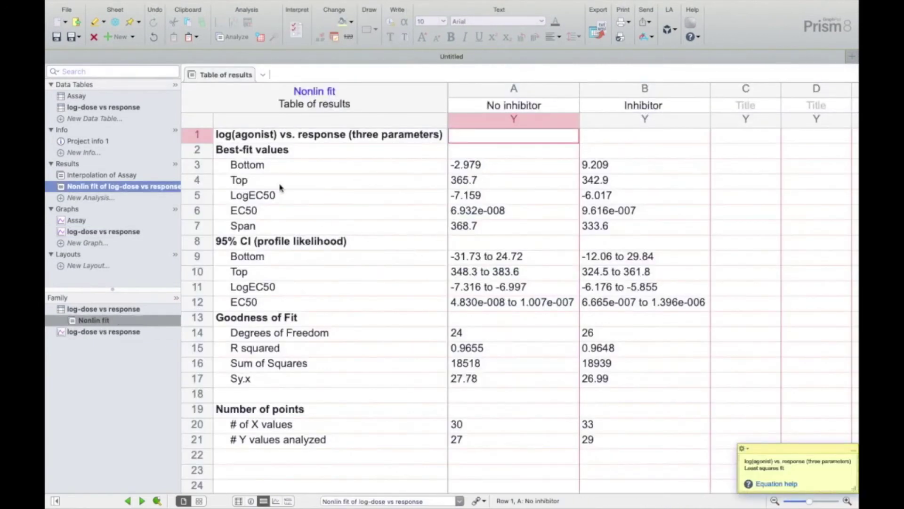
click(198, 212)
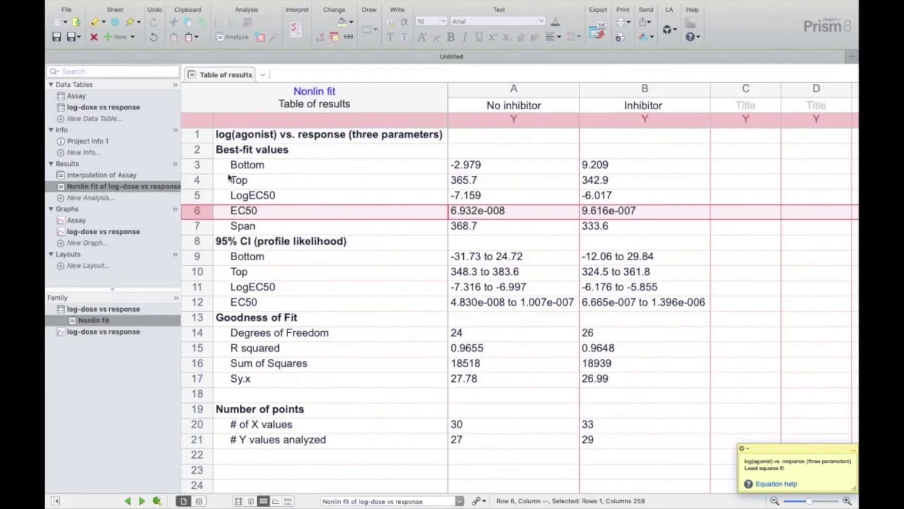
click(504, 98)
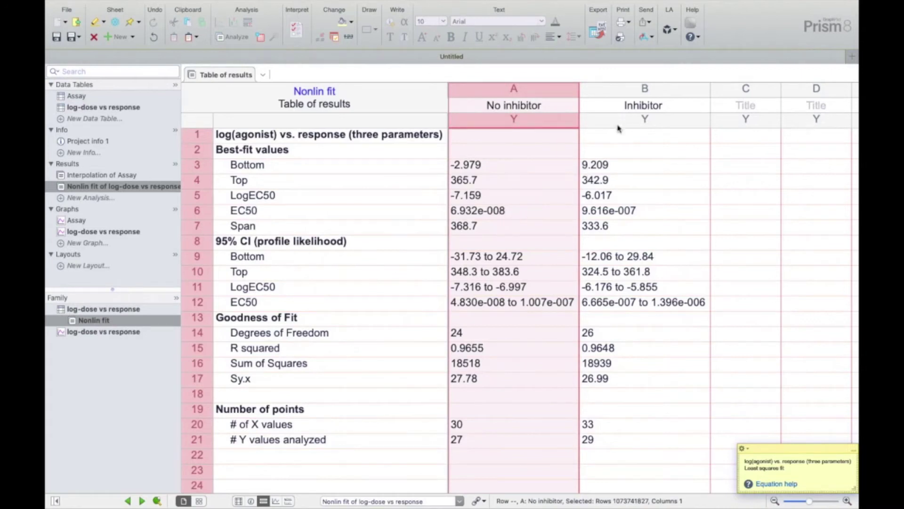
click(650, 88)
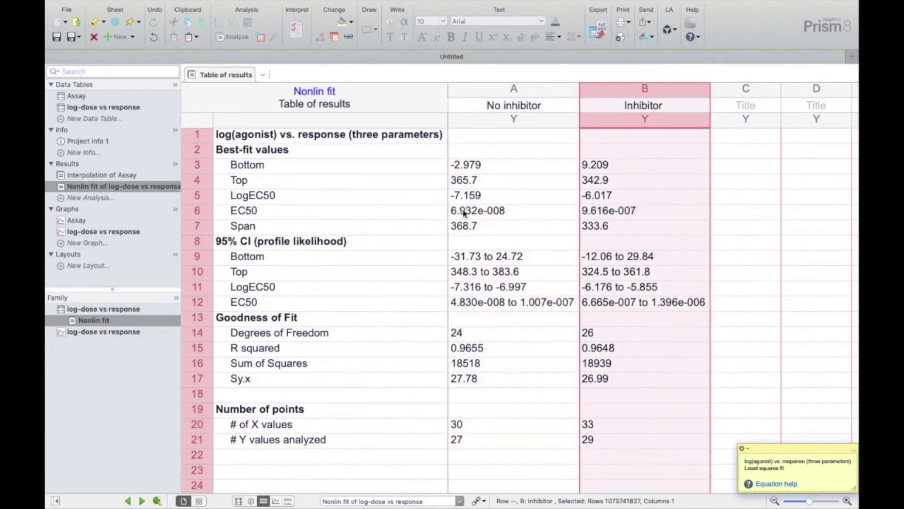
click(198, 212)
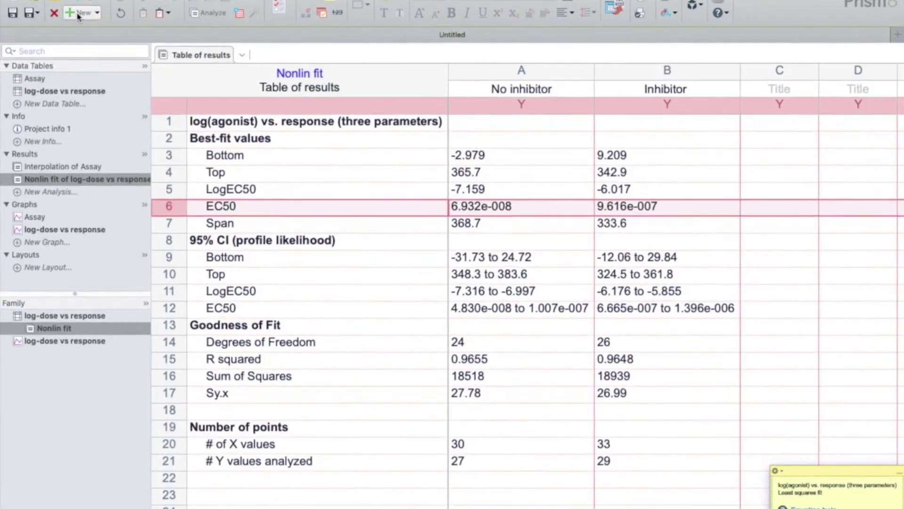
Step: Create a Column data table with graph from the "t test - Unpaired" sample data set and minimize its explanatory note
click(121, 37)
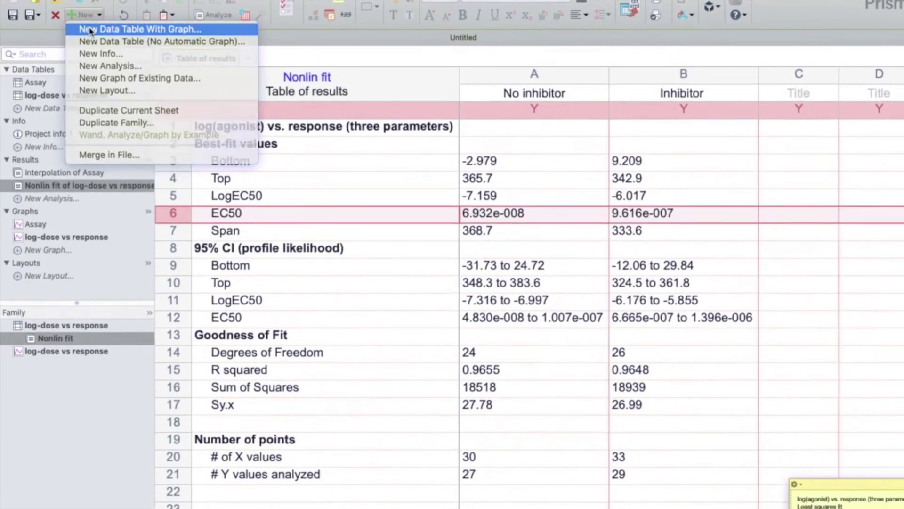
click(90, 29)
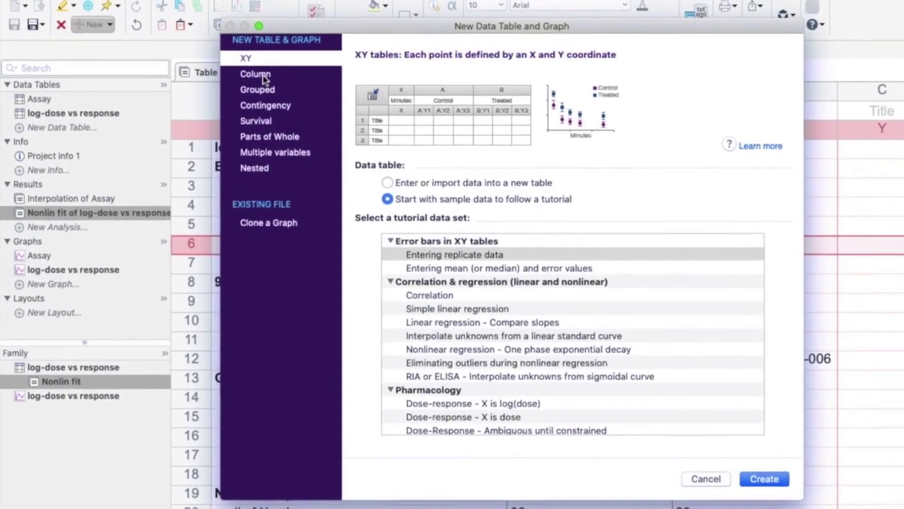
click(252, 69)
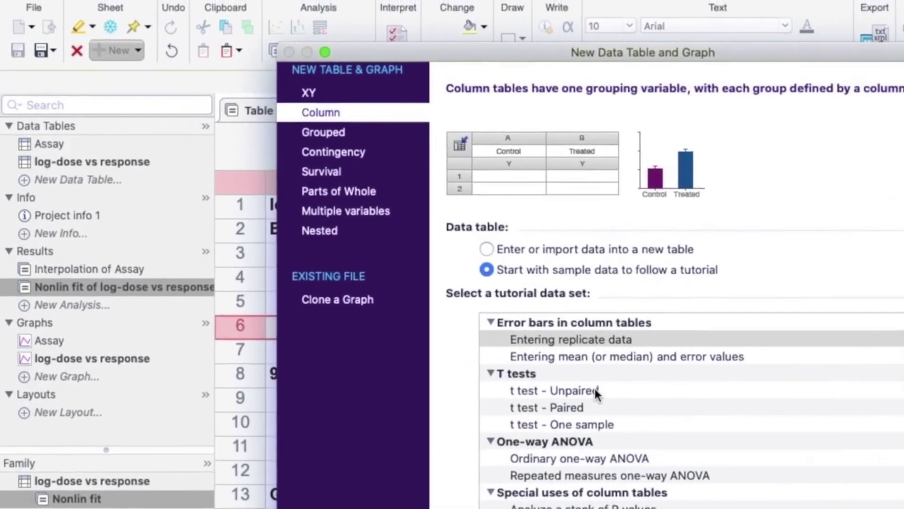
click(495, 352)
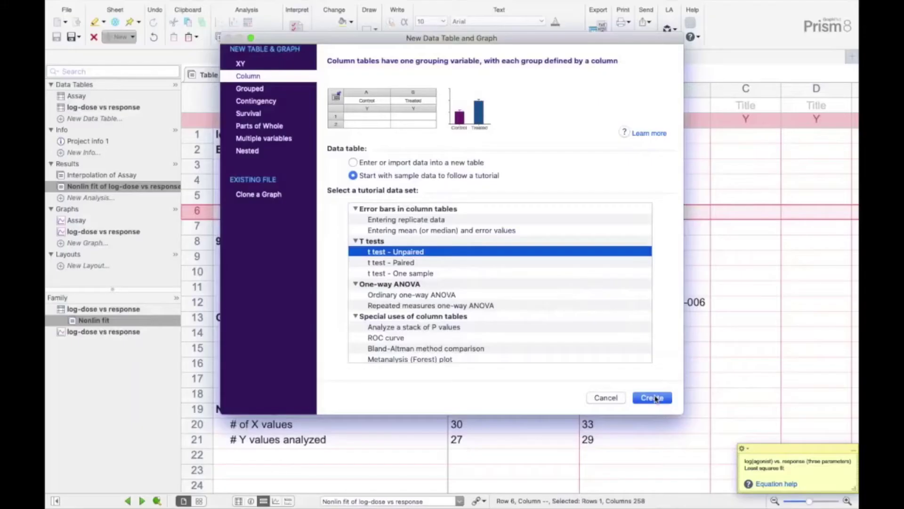
click(652, 397)
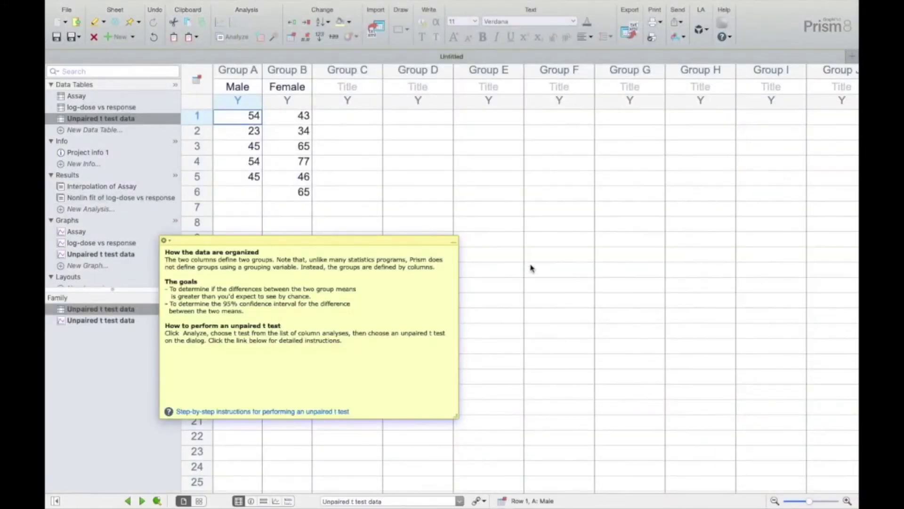
click(455, 243)
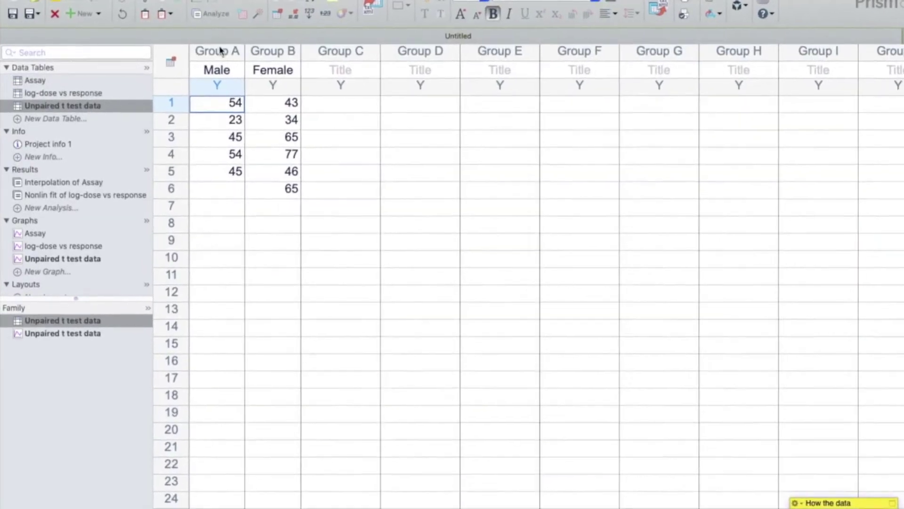
Step: Examine the Male and Female group columns of the unpaired t test data
click(241, 66)
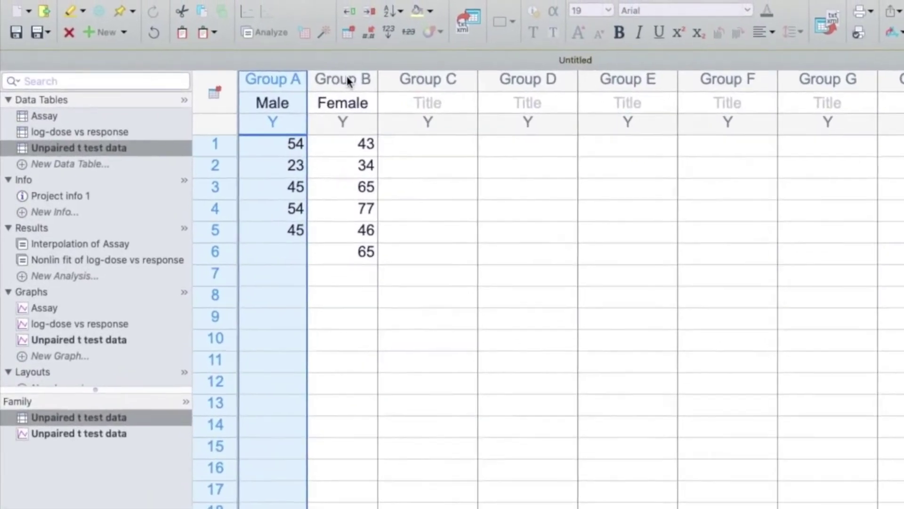
click(300, 59)
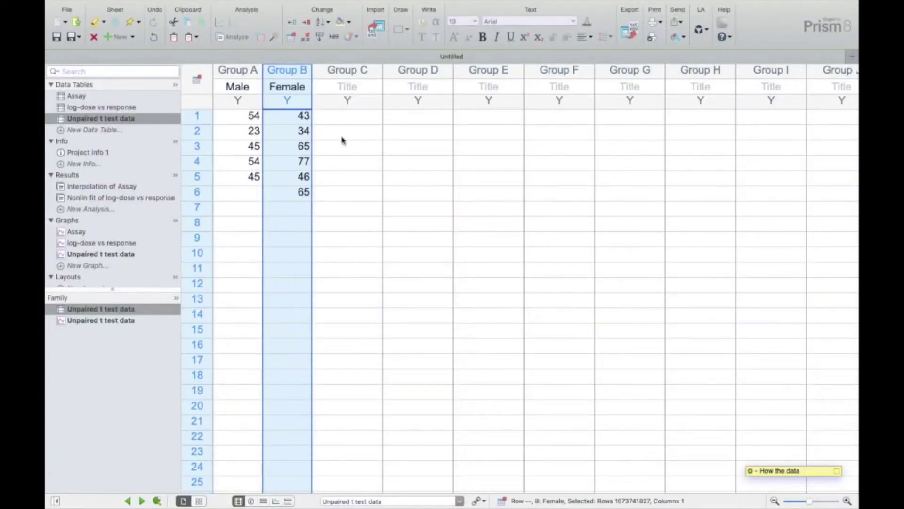
click(379, 168)
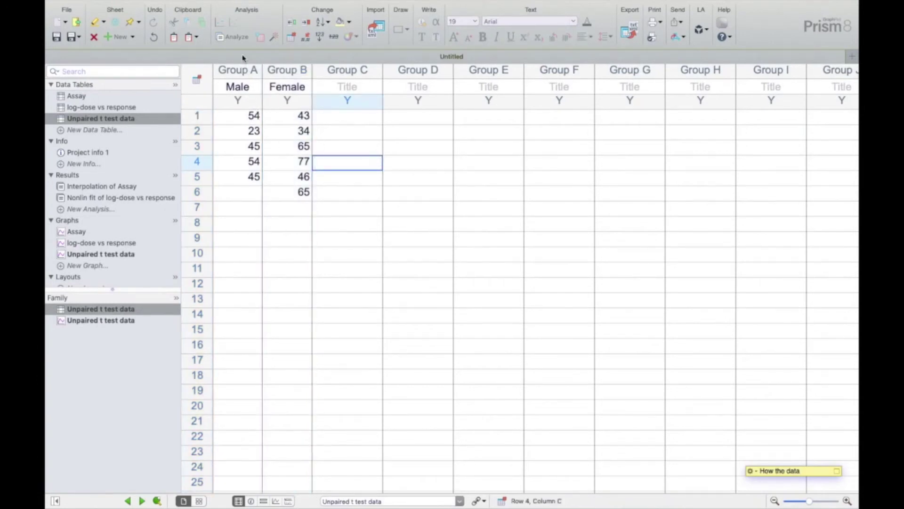
Step: Start the column analysis "t tests (and nonparametric tests)" on the Male and Female data sets
click(239, 41)
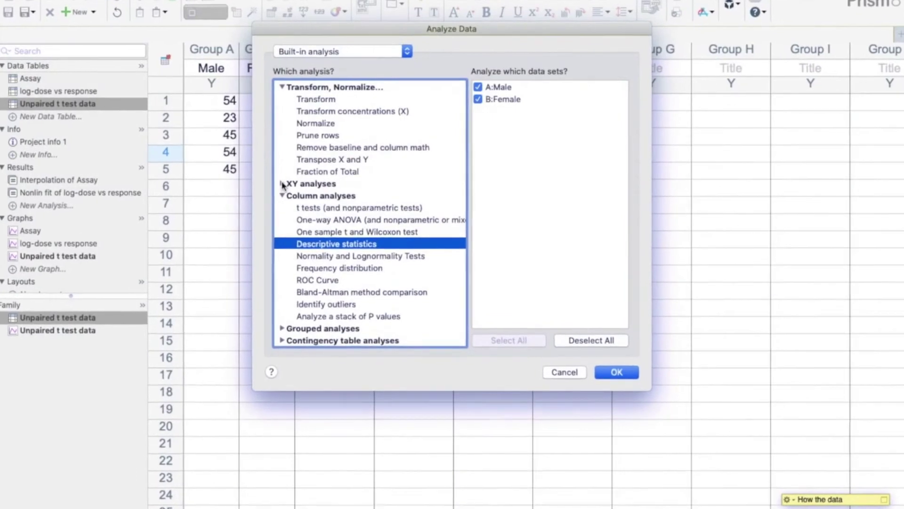
click(335, 189)
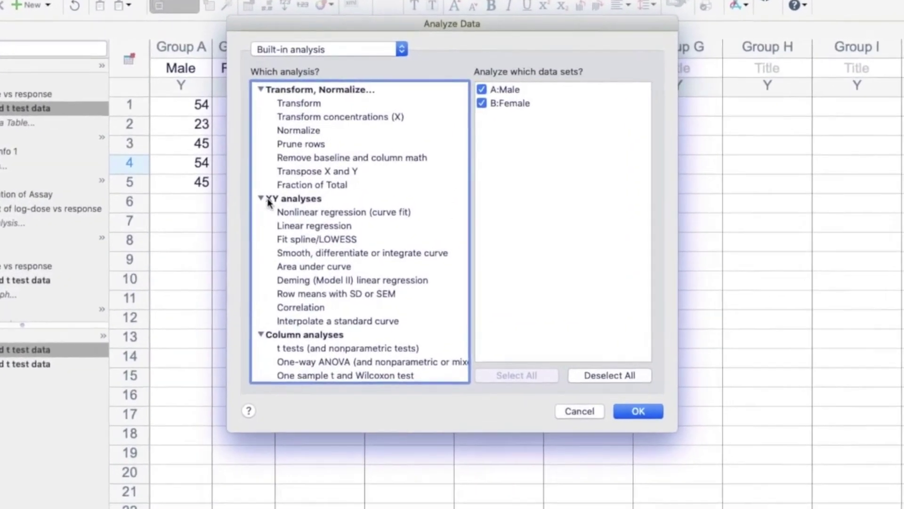
click(263, 198)
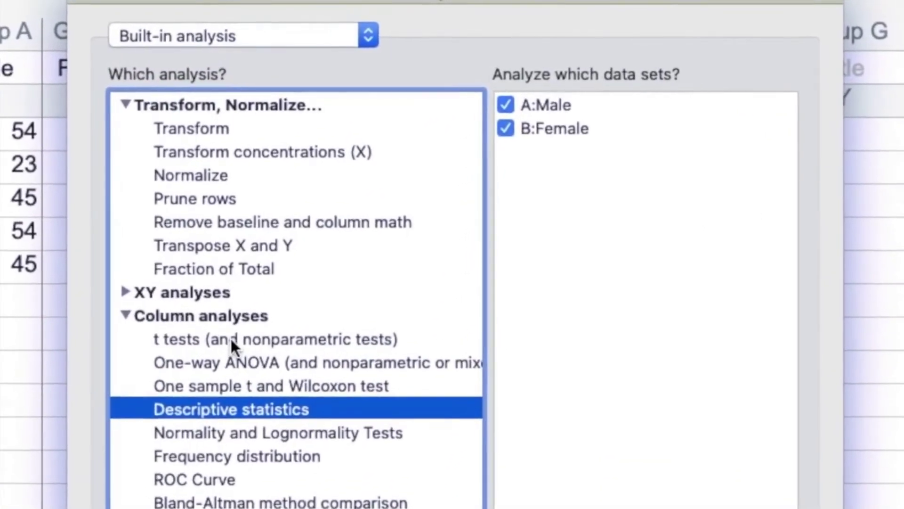
click(231, 339)
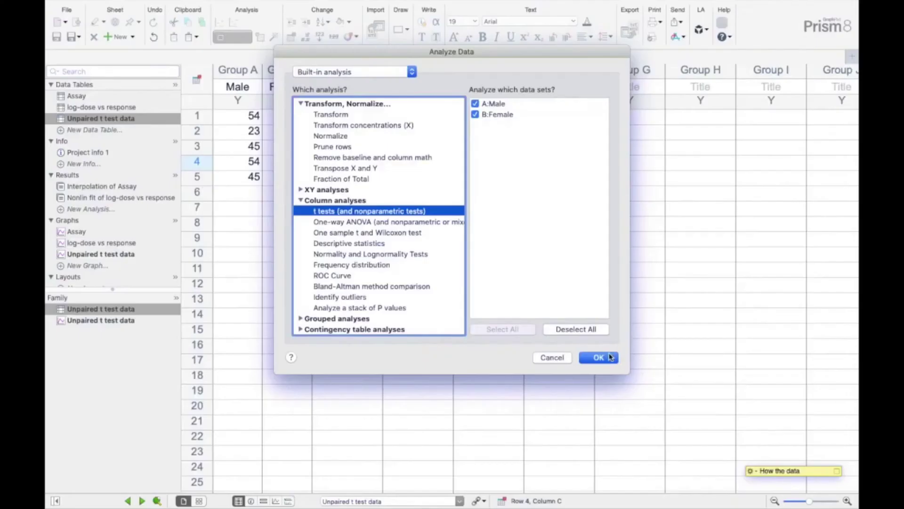
click(610, 357)
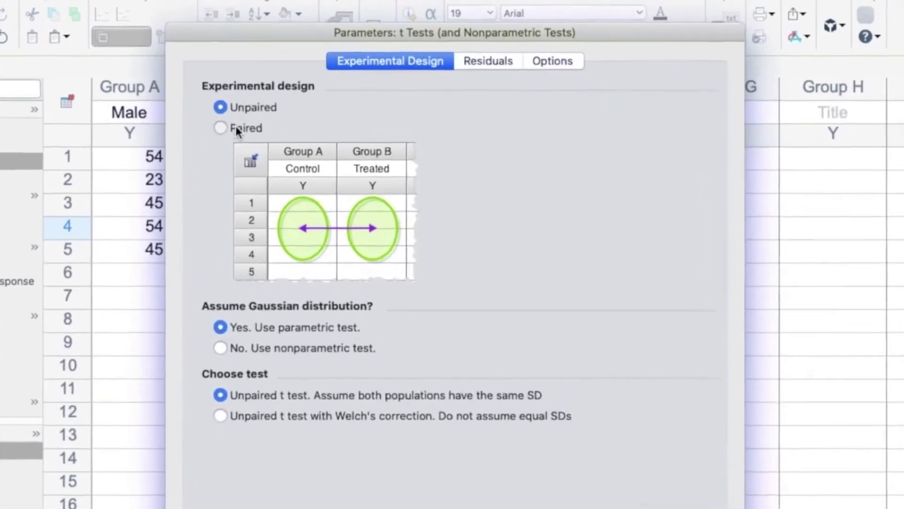
Step: Preview the Paired experimental design against the Unpaired one, and return the setting to Unpaired
click(251, 111)
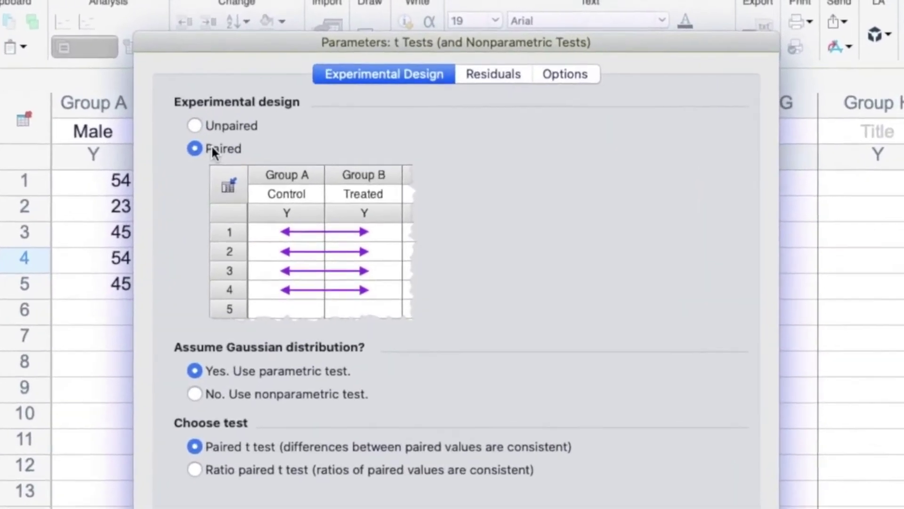
click(253, 93)
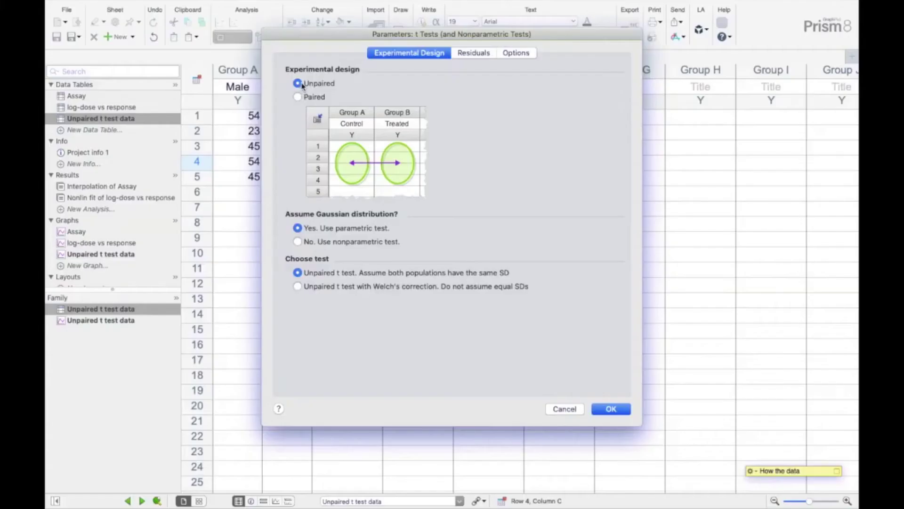
click(305, 98)
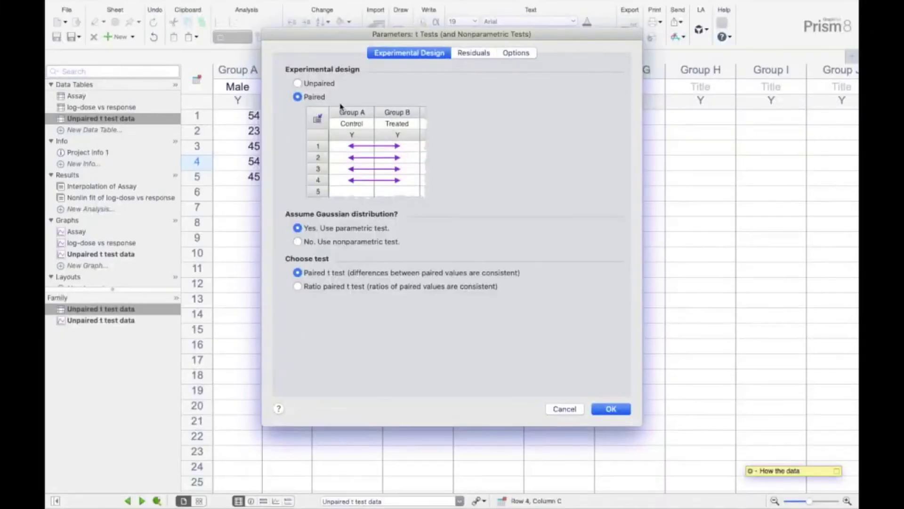
click(318, 84)
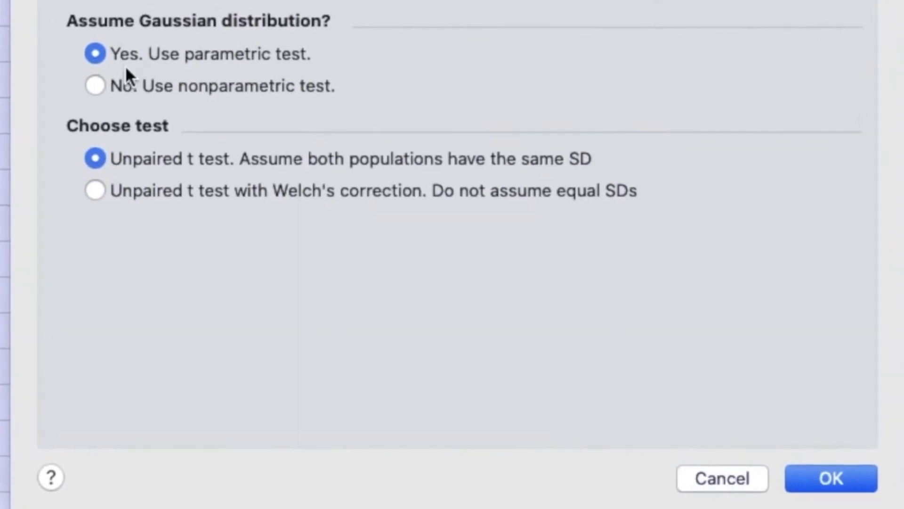
Step: Preview the nonparametric test and Welch's correction, returning to the parametric unpaired t test that assumes the same SD
click(94, 86)
click(95, 53)
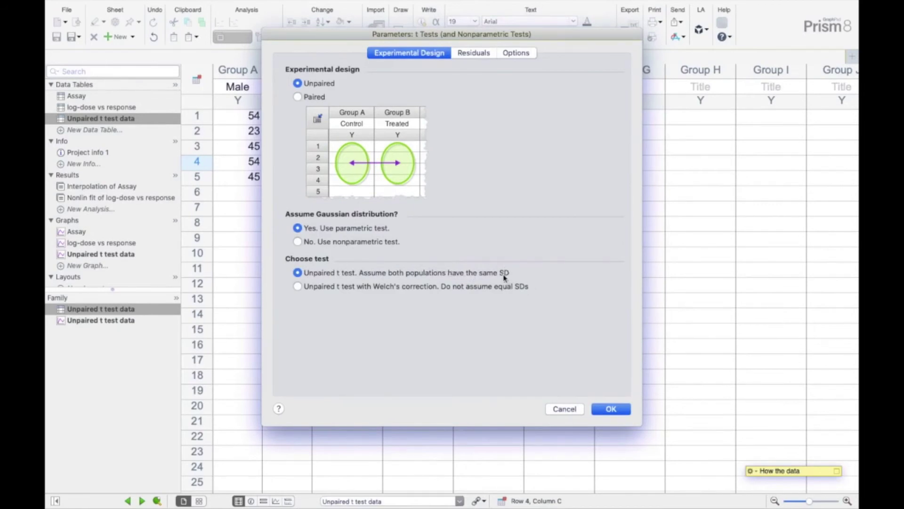
click(298, 287)
click(303, 275)
Step: Preview the nonparametric test for a Paired design, and restore the parametric test and the Unpaired design
click(313, 98)
click(325, 242)
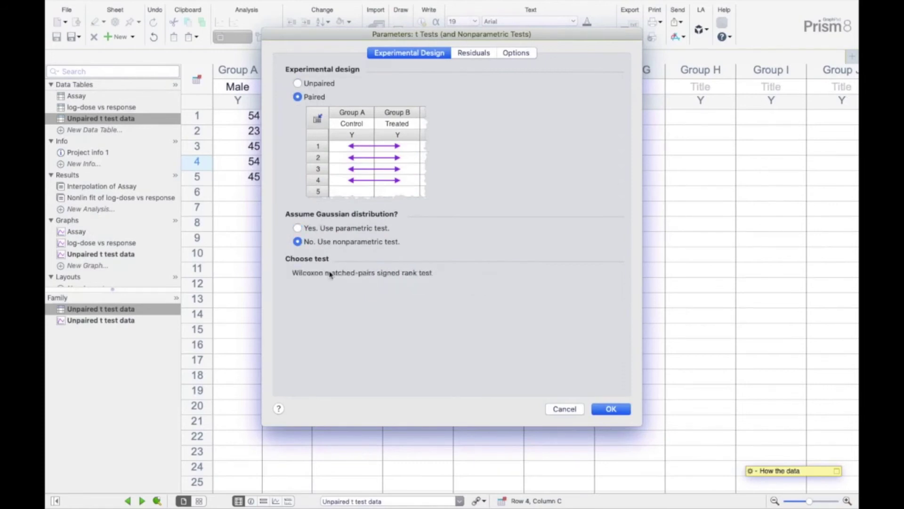
click(336, 233)
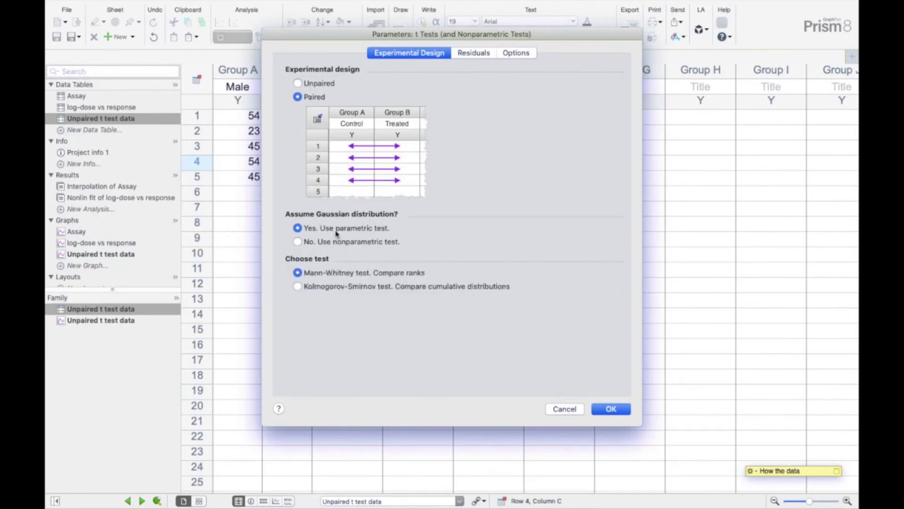
click(318, 85)
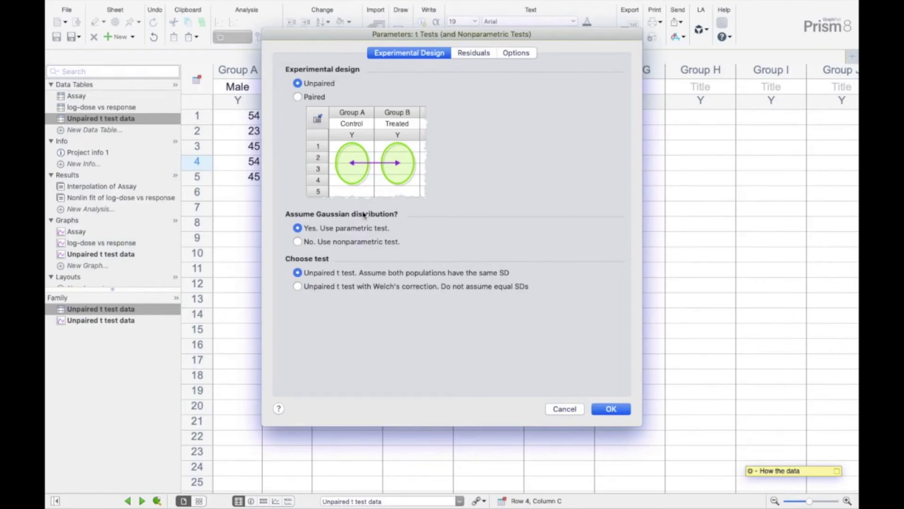
Step: Run the unpaired parametric t test with a two-tailed P value and 95% confidence level, and examine its P value and significance
click(516, 52)
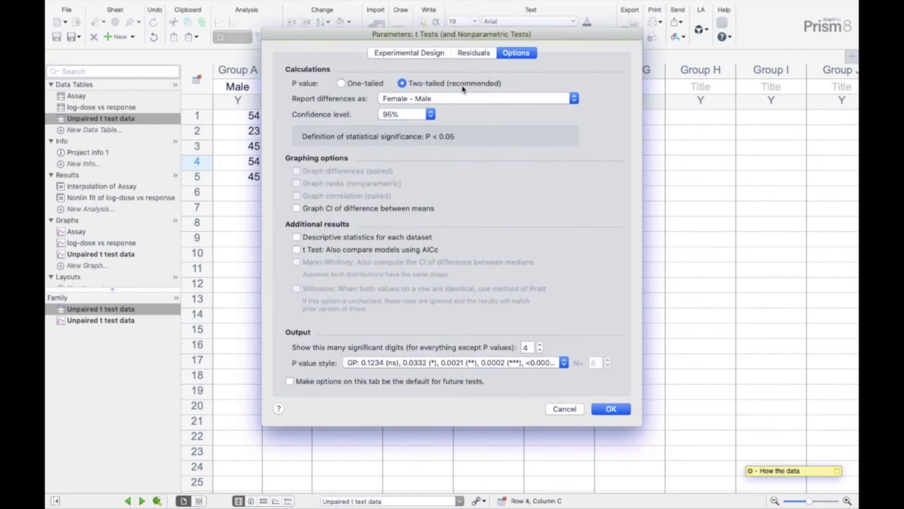
click(610, 408)
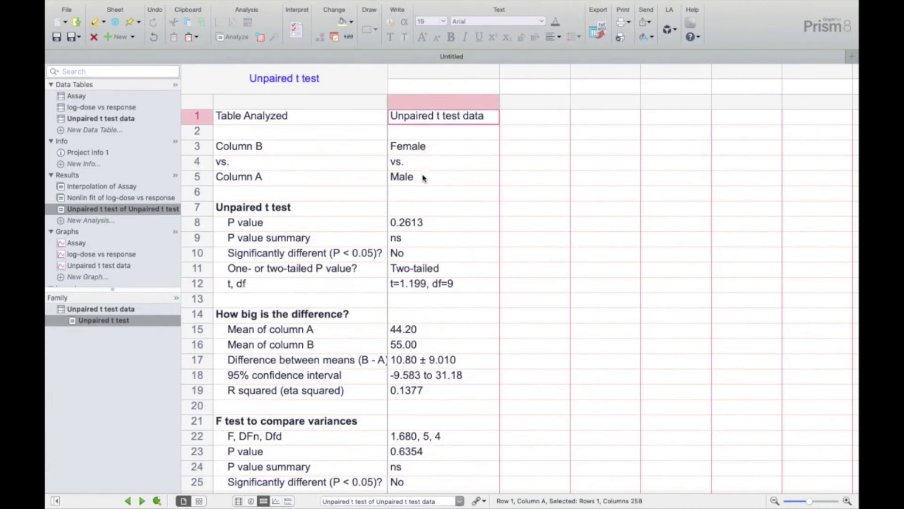
click(197, 227)
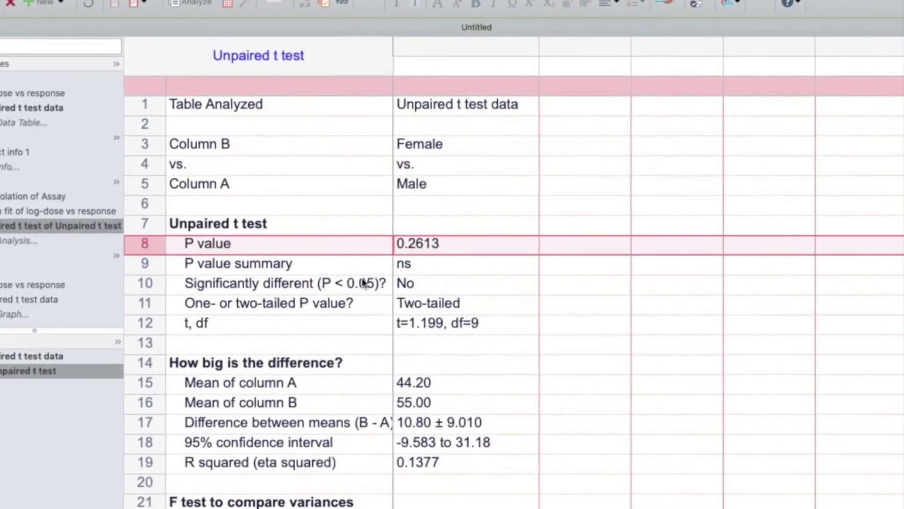
click(168, 269)
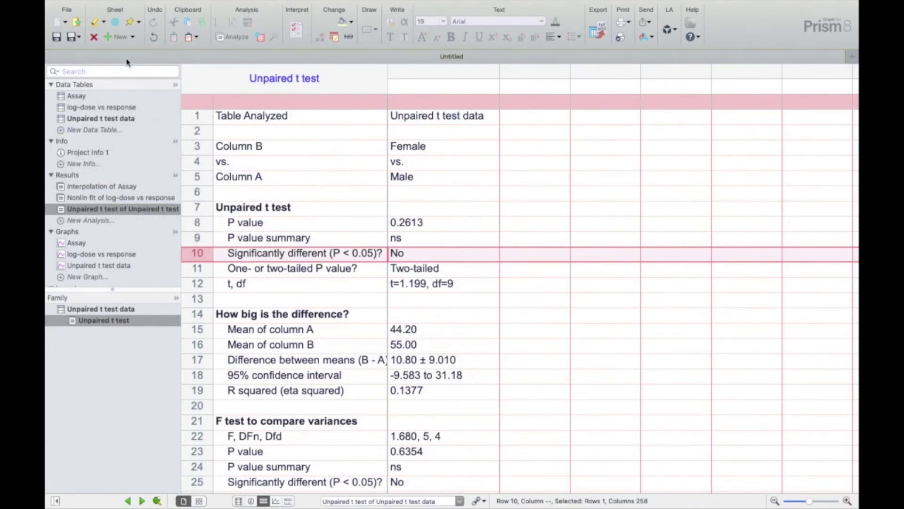
Step: Create a Column data table with graph from the "Ordinary one-way ANOVA" sample data set and minimize its explanatory note
click(120, 37)
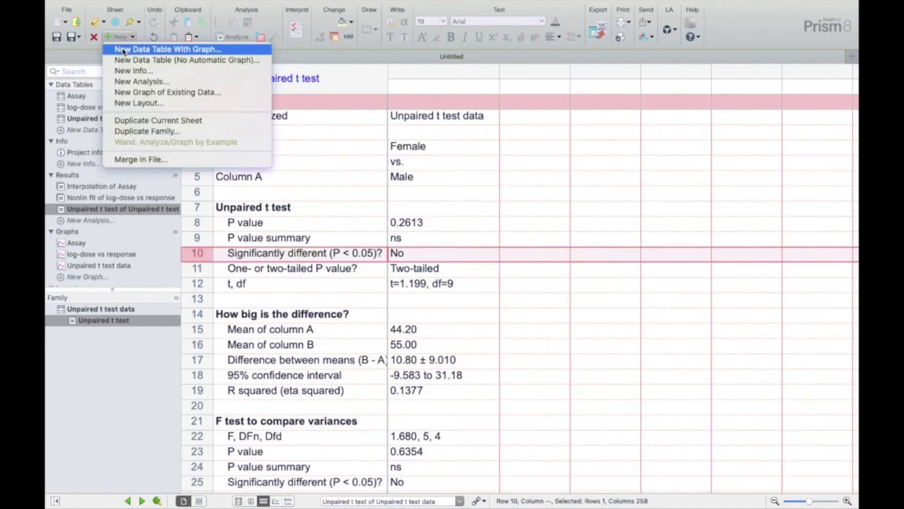
click(123, 50)
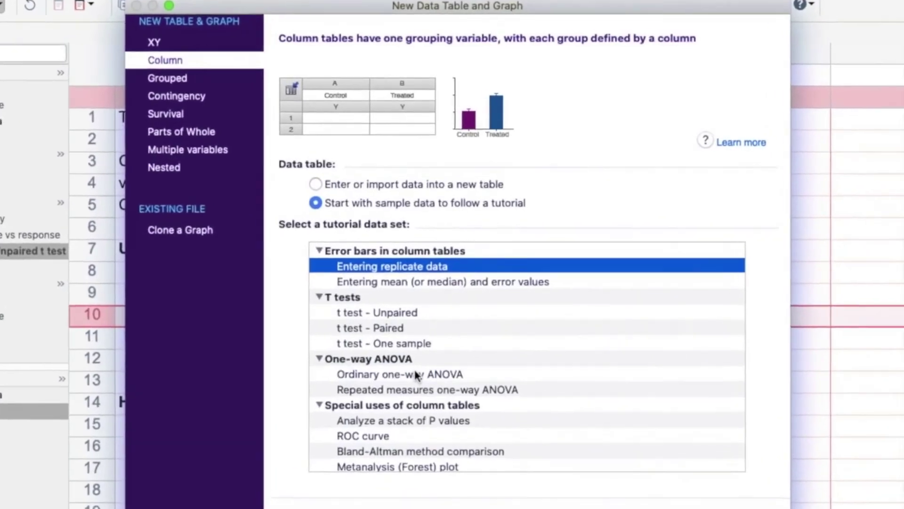
click(415, 374)
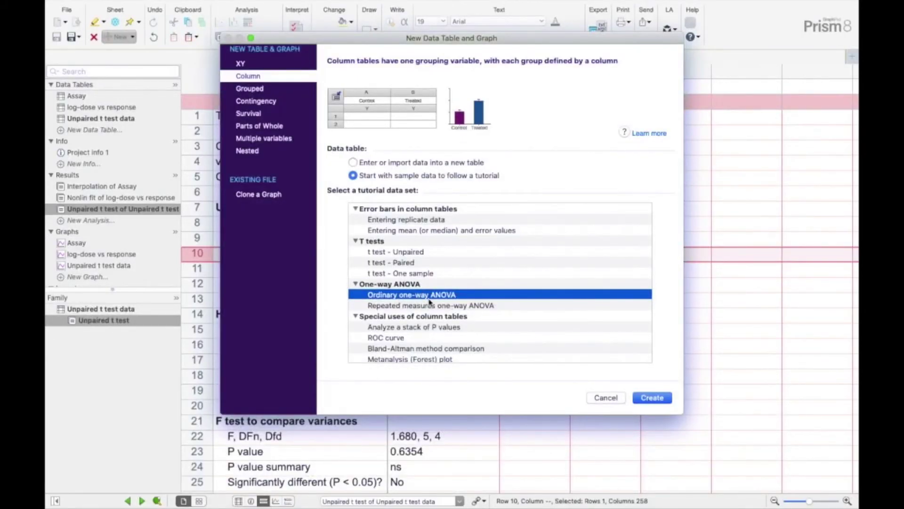
click(653, 397)
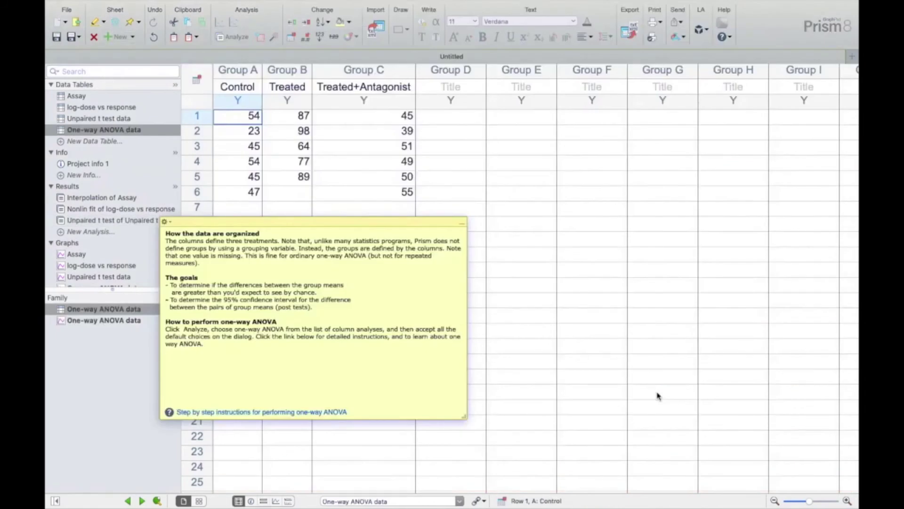
click(462, 226)
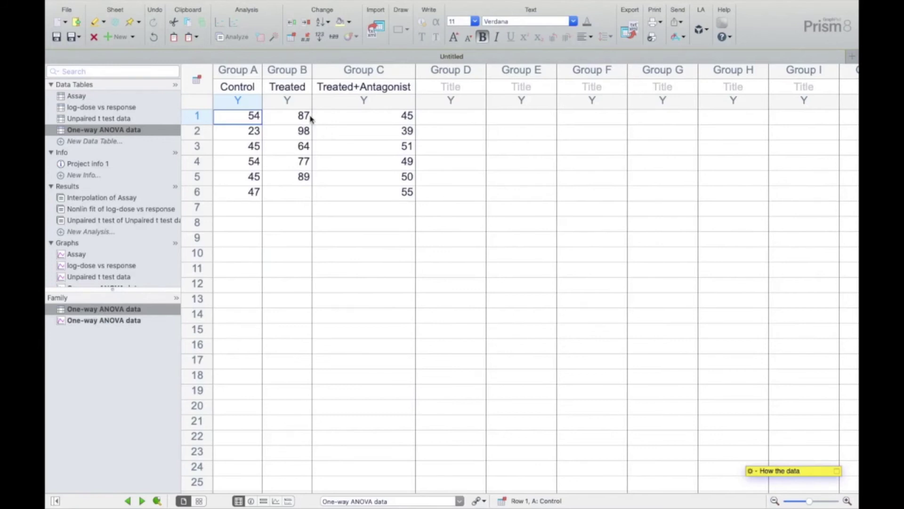
Step: Examine the Control, Treated and Treated+Antagonist group columns of the one-way ANOVA data
click(250, 71)
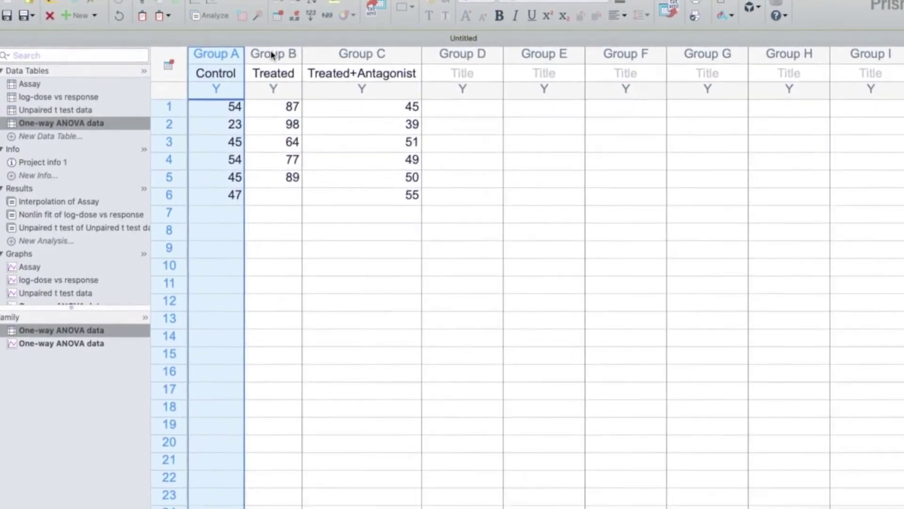
click(272, 53)
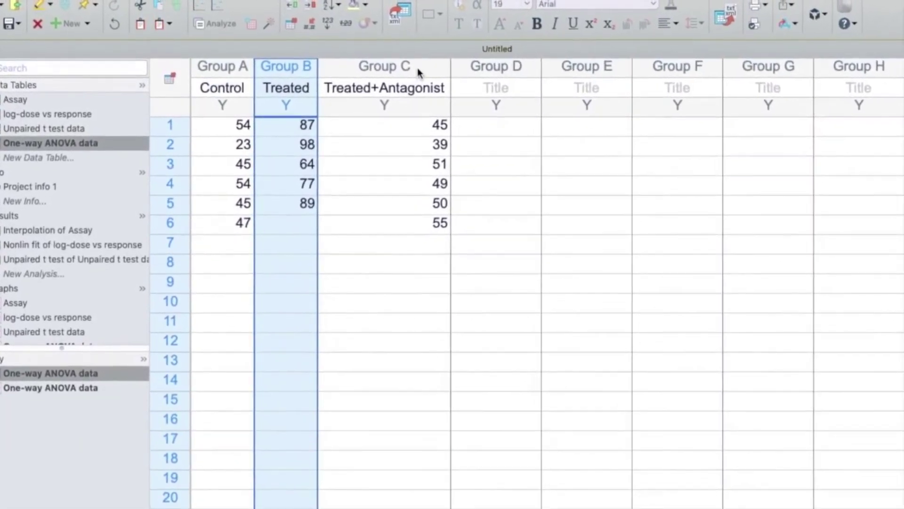
click(407, 67)
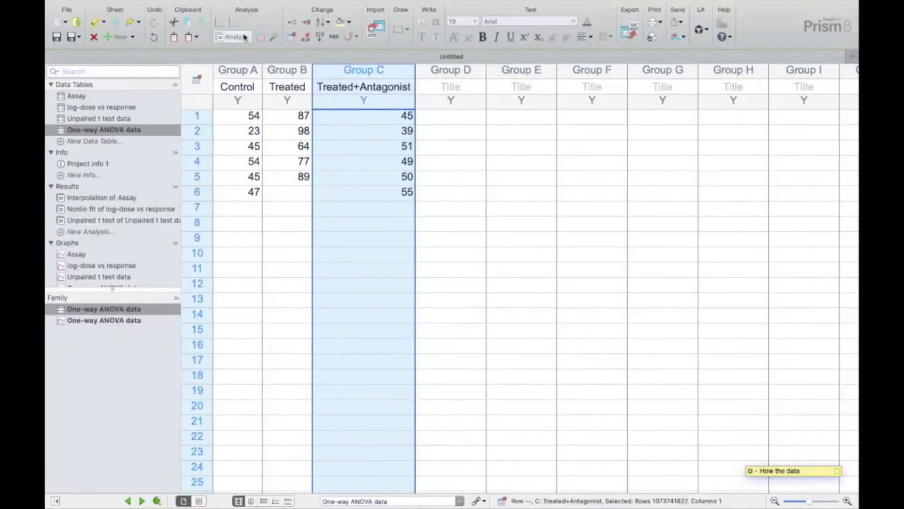
Step: Start a one-way ANOVA on the Control, Treated and Treated+Antagonist data sets, using an experimental design with no matching or pairing
click(273, 79)
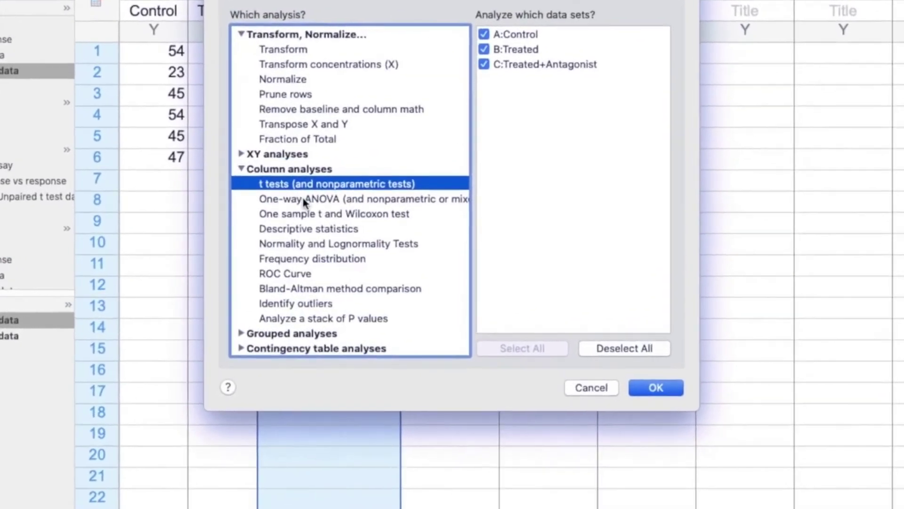
click(330, 213)
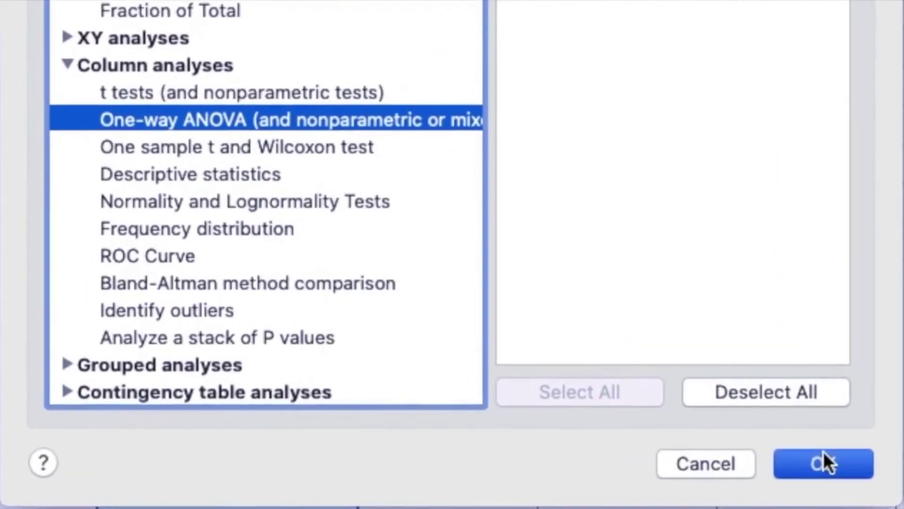
click(823, 453)
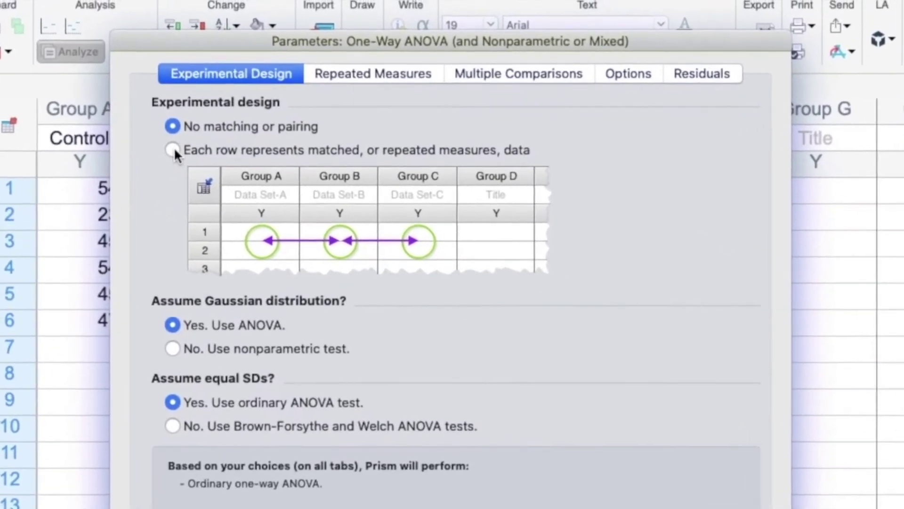
click(172, 150)
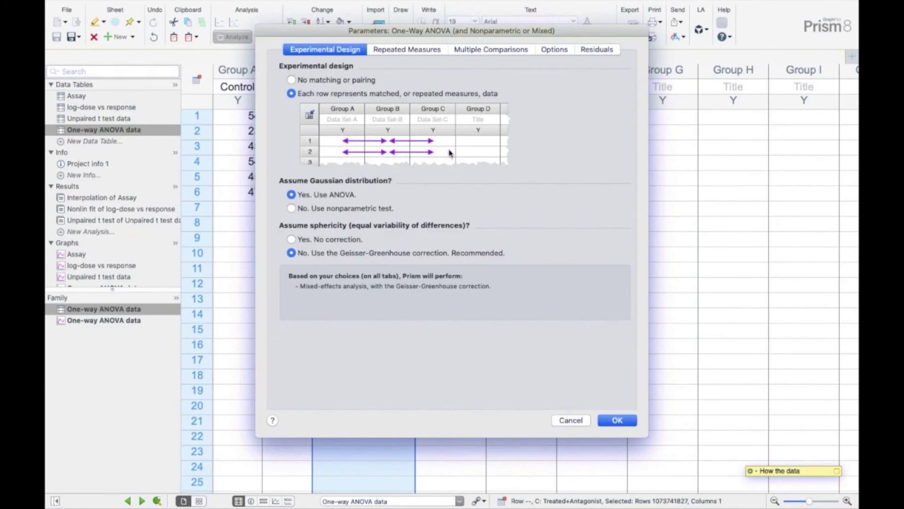
click(292, 80)
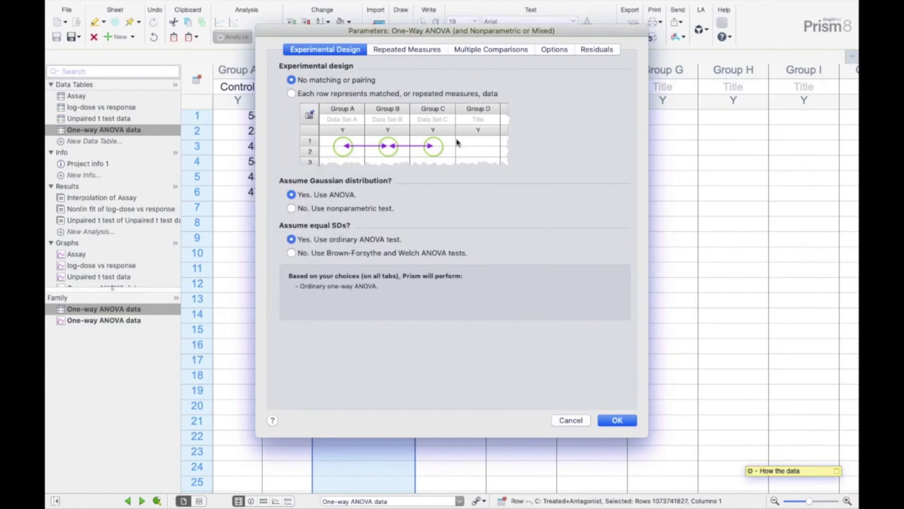
Step: Set the follow-up tests to compare each column's mean with the control column Group A: Control
click(496, 51)
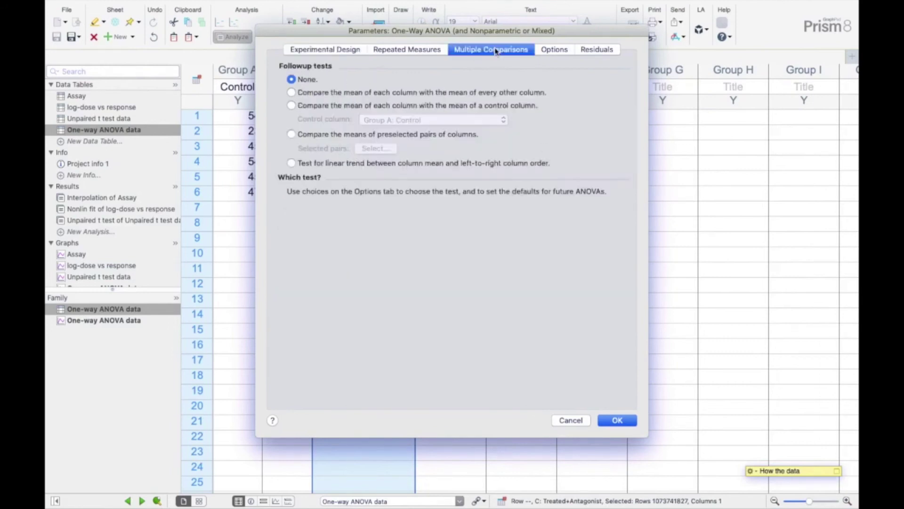
click(315, 93)
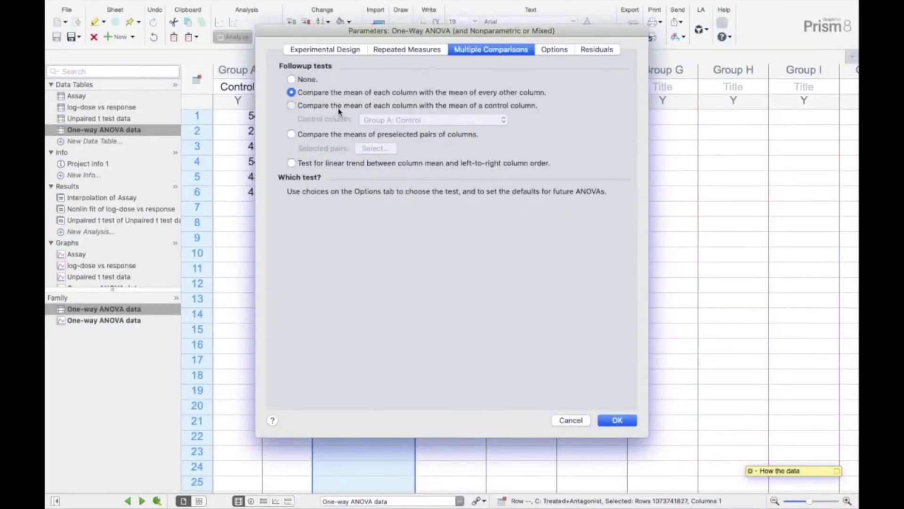
click(339, 107)
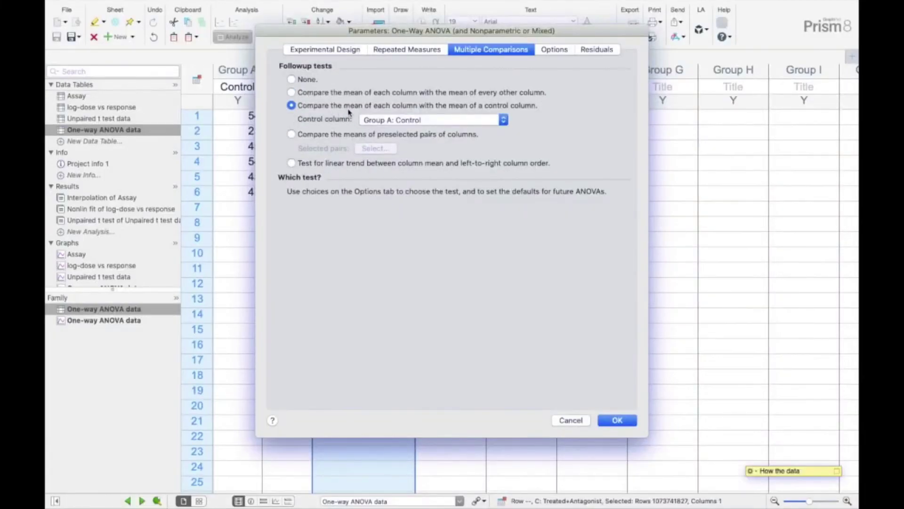
drag(408, 38, 633, 83)
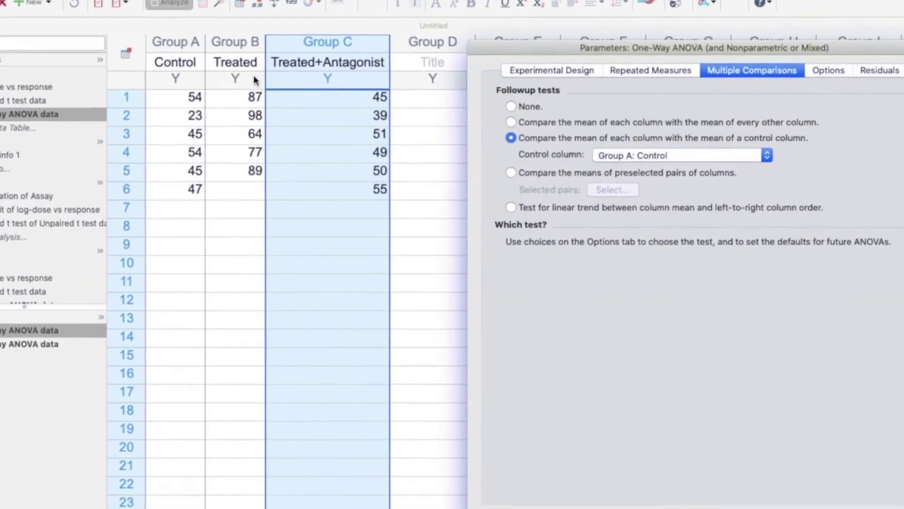
click(688, 157)
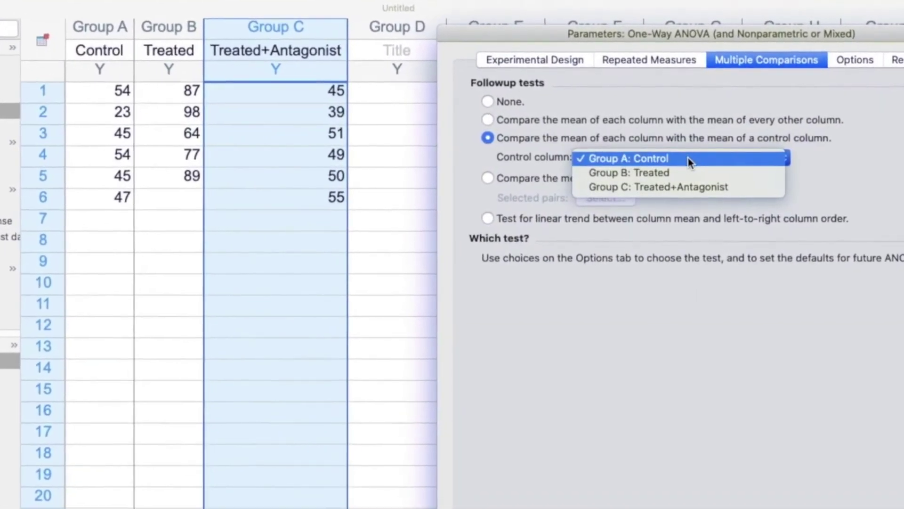
click(709, 161)
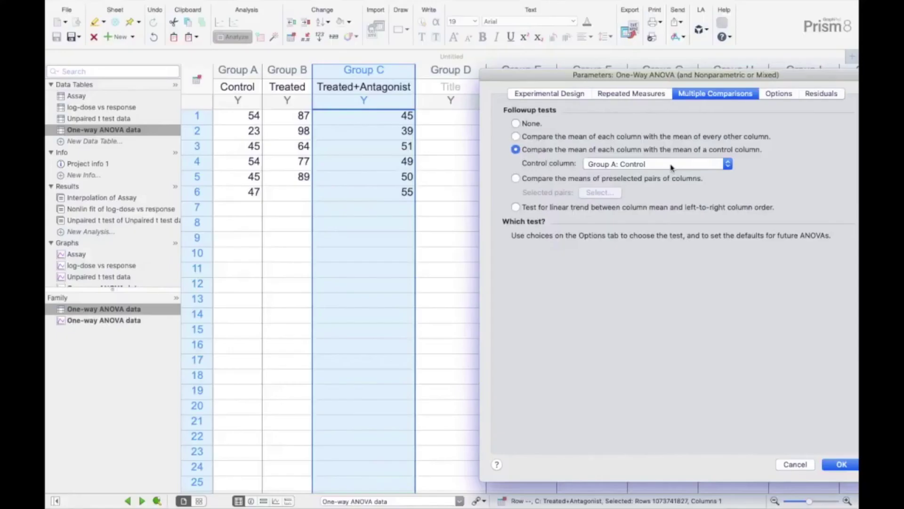
Step: Preview the pair selection for comparing preselected pairs of columns, and restore the comparison with the control column
click(621, 180)
click(591, 194)
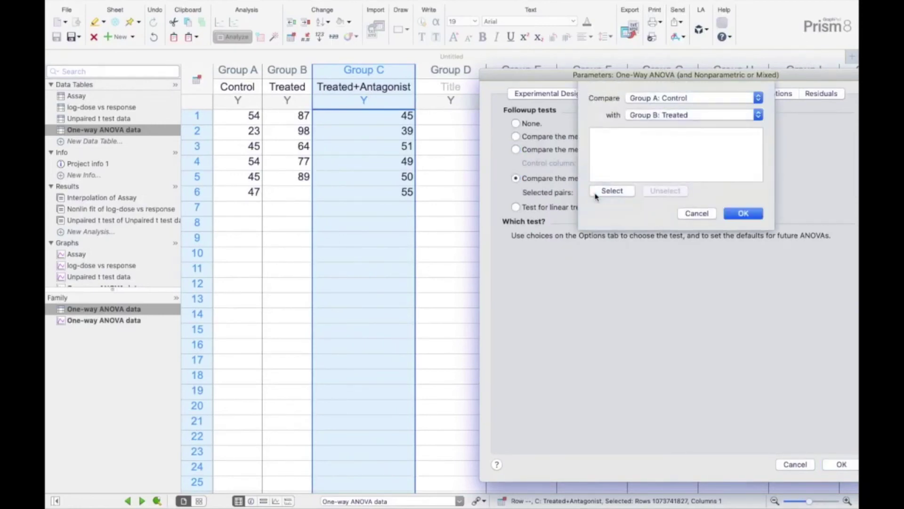
click(697, 212)
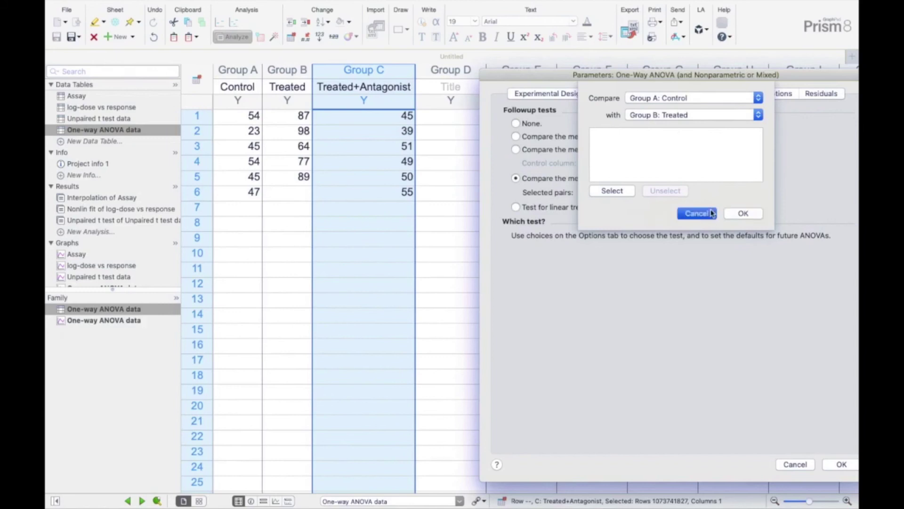
click(518, 150)
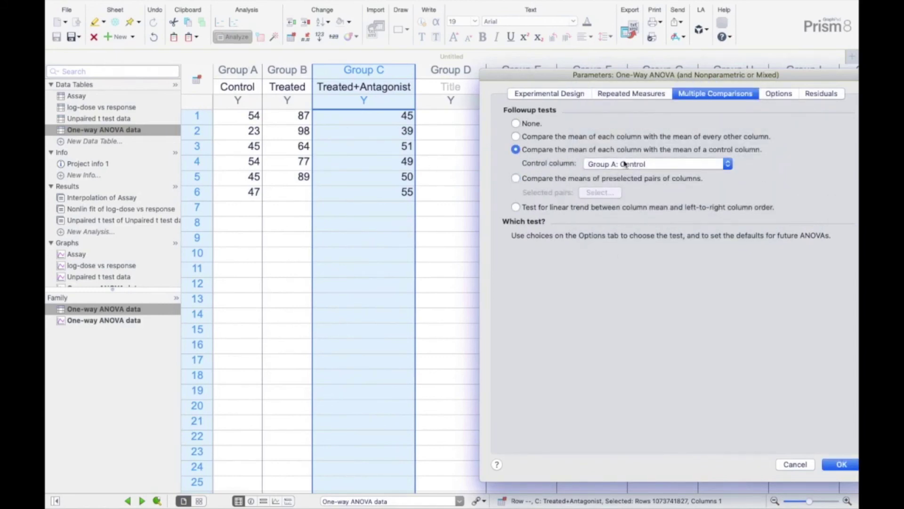
Step: Choose Dunnett (recommended) as the multiple comparisons test and run the ordinary one-way ANOVA
drag(653, 77, 440, 67)
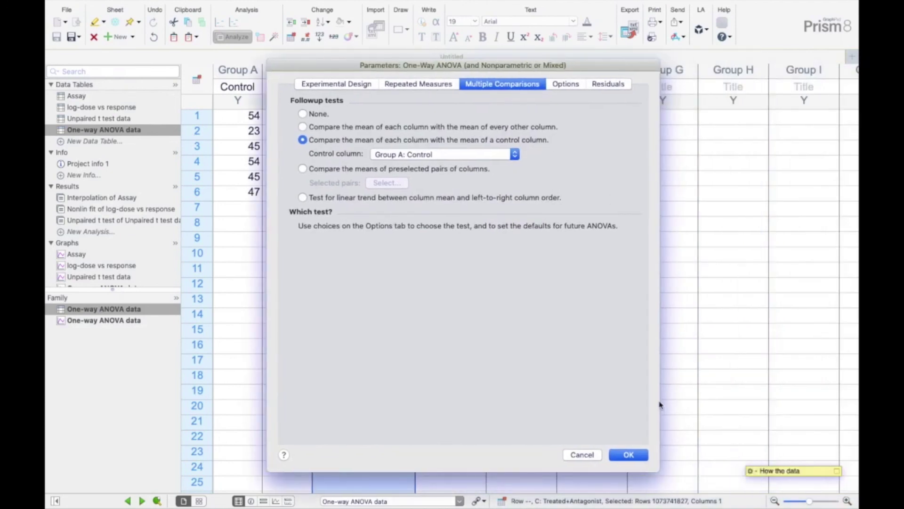
click(566, 84)
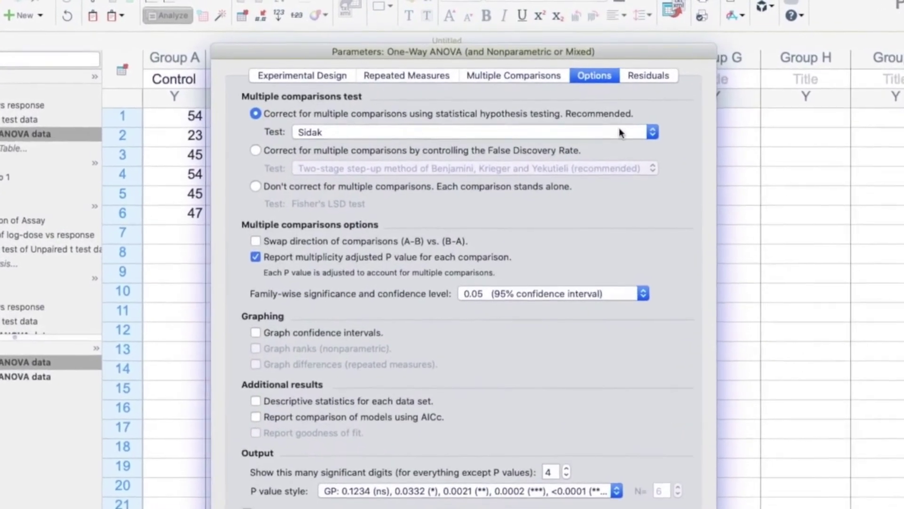
click(608, 121)
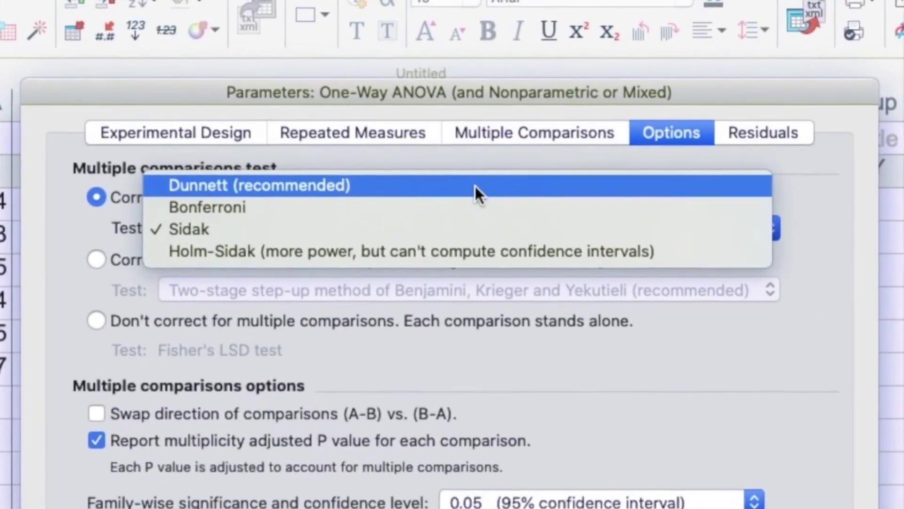
click(475, 185)
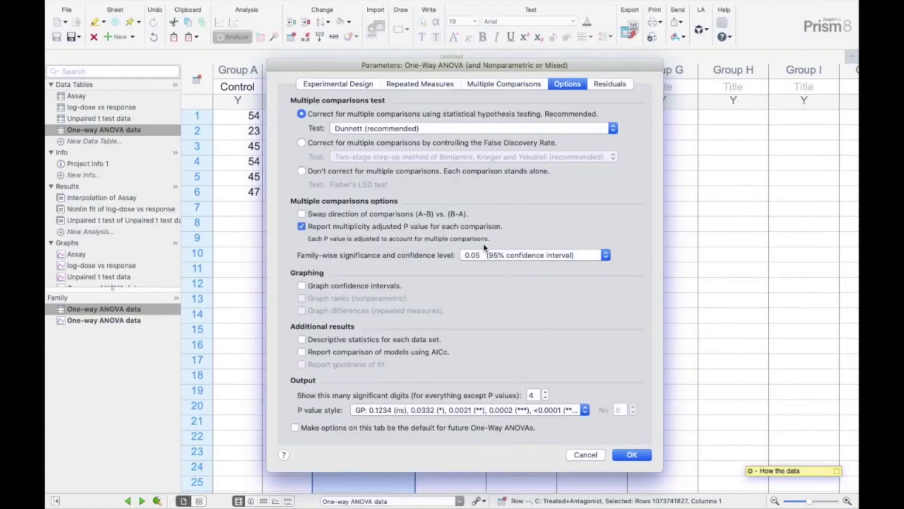
click(643, 455)
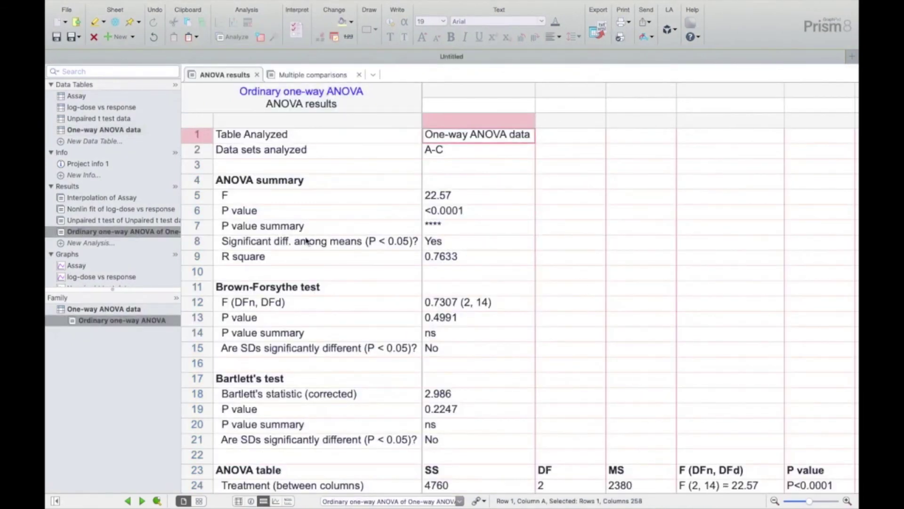
Step: Examine the ANOVA summary's F value and significance, and Dunnett's comparisons of Control with Treated and with Treated+Antagonist
click(197, 194)
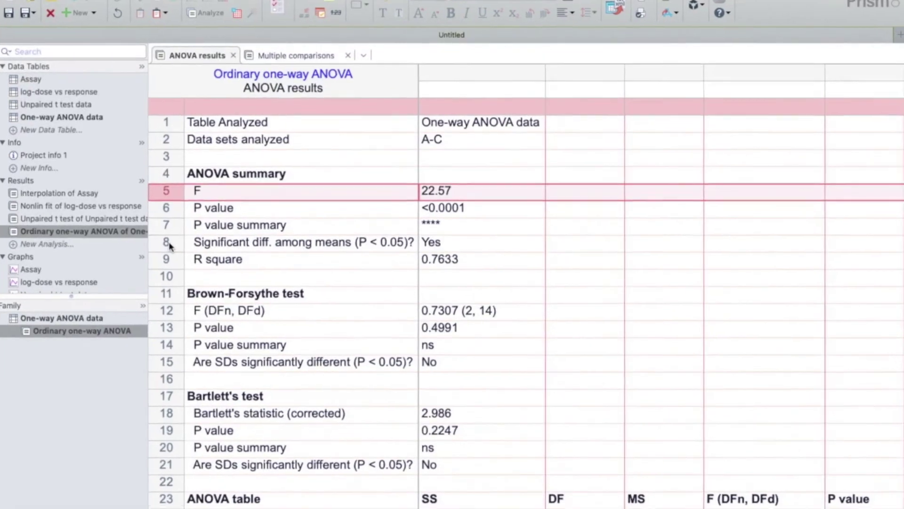
click(202, 241)
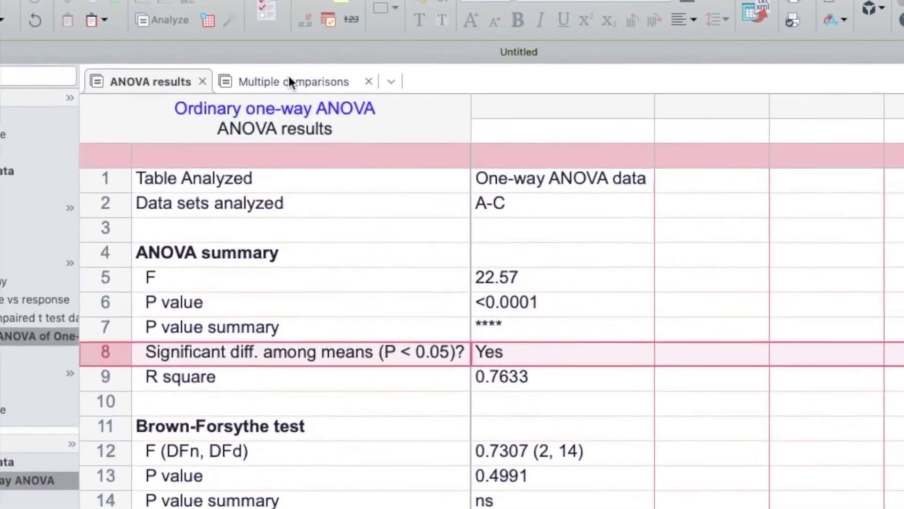
click(290, 71)
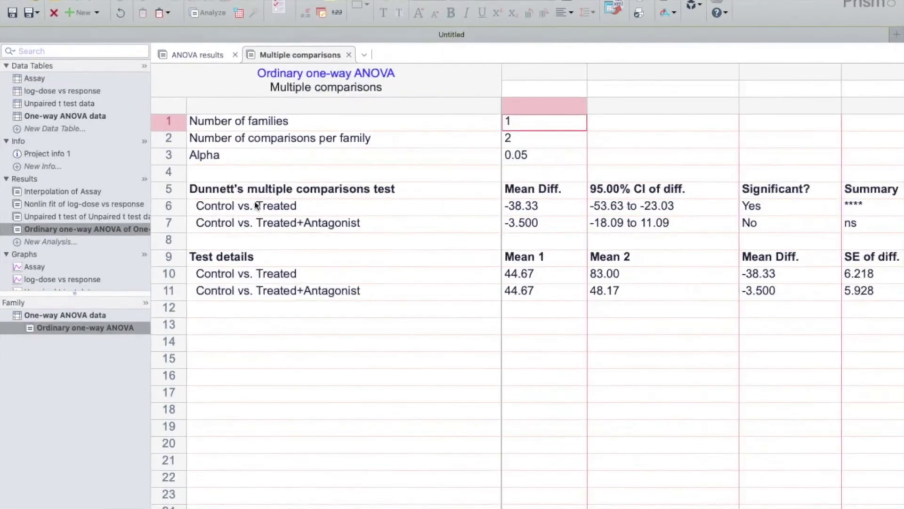
click(777, 212)
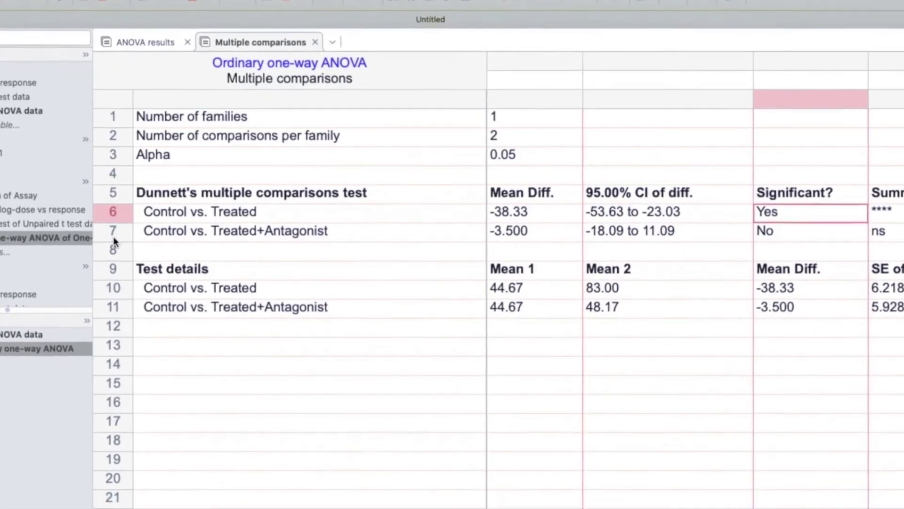
click(121, 229)
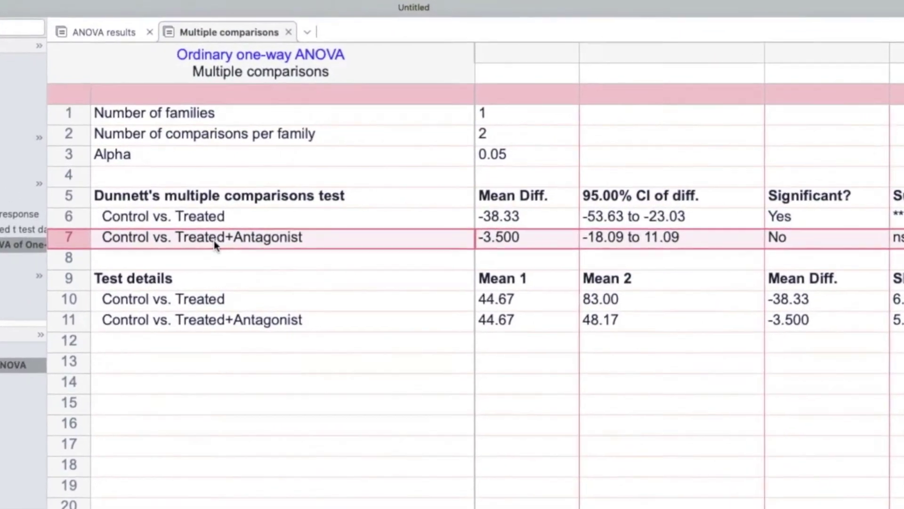